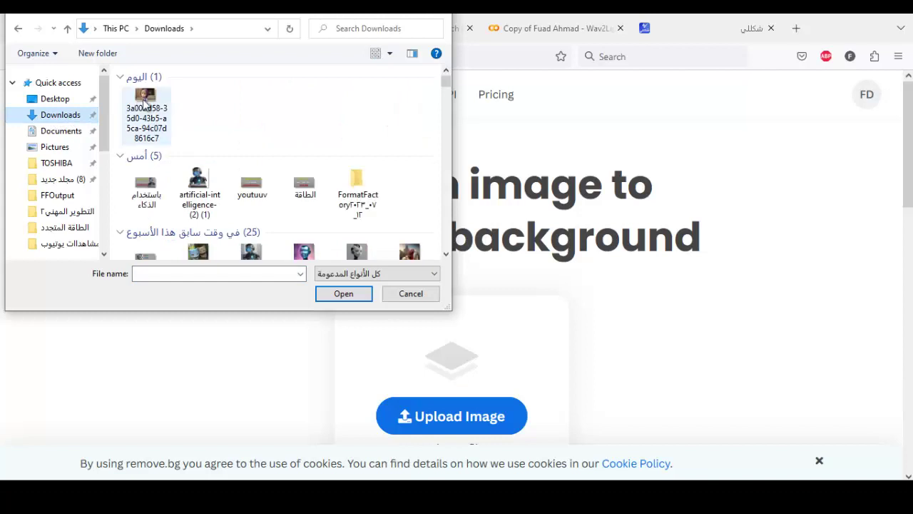
Step: Upload today's girl image from Downloads to remove.bg and download the preview version with its background removed
left_click(145, 103)
double_click(147, 103)
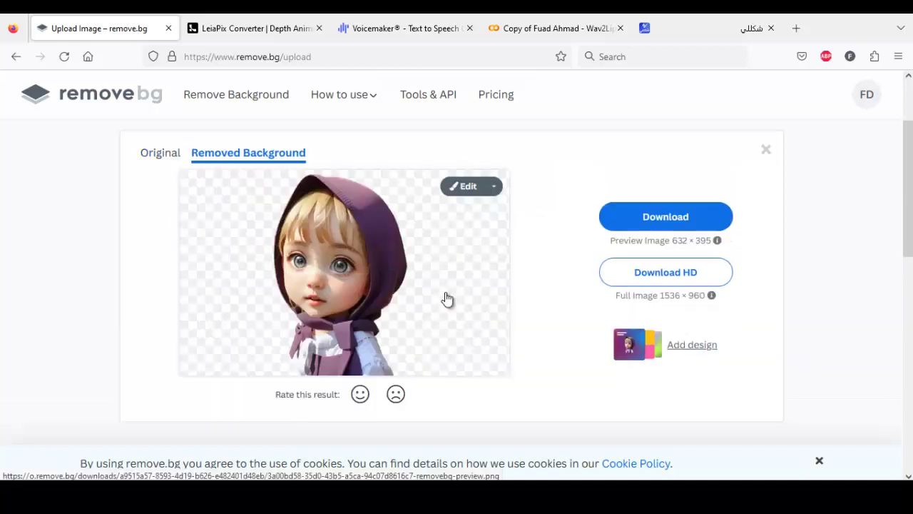
left_click(665, 218)
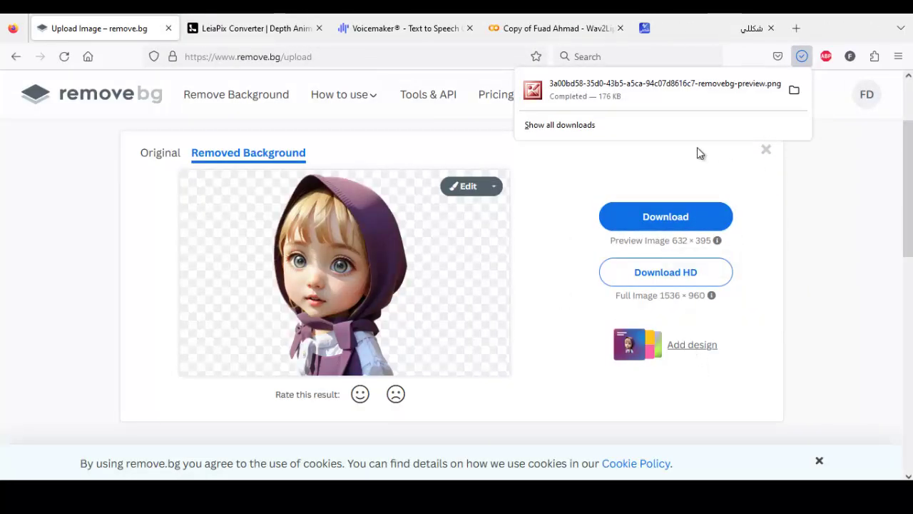
left_click(825, 189)
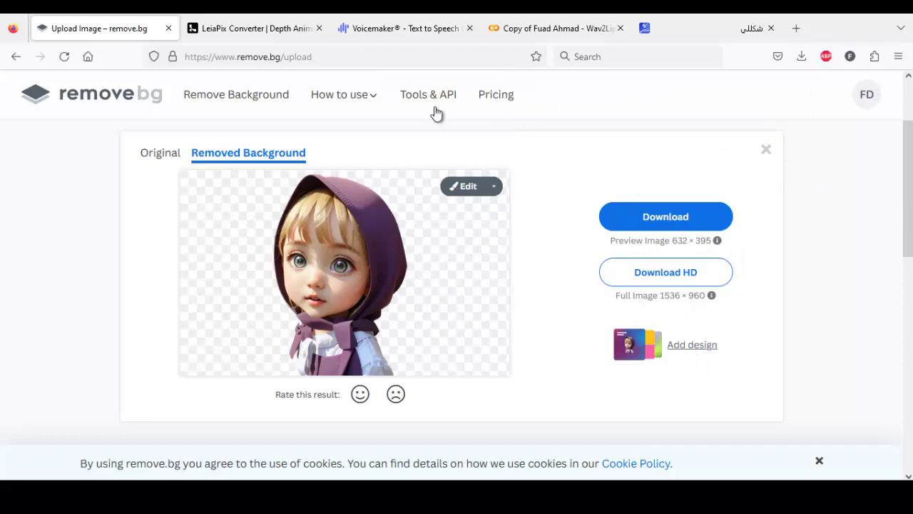
Step: Switch to LeiaPix Converter, sign in with the listed Google account, and accept the Leia privacy and terms
left_click(256, 28)
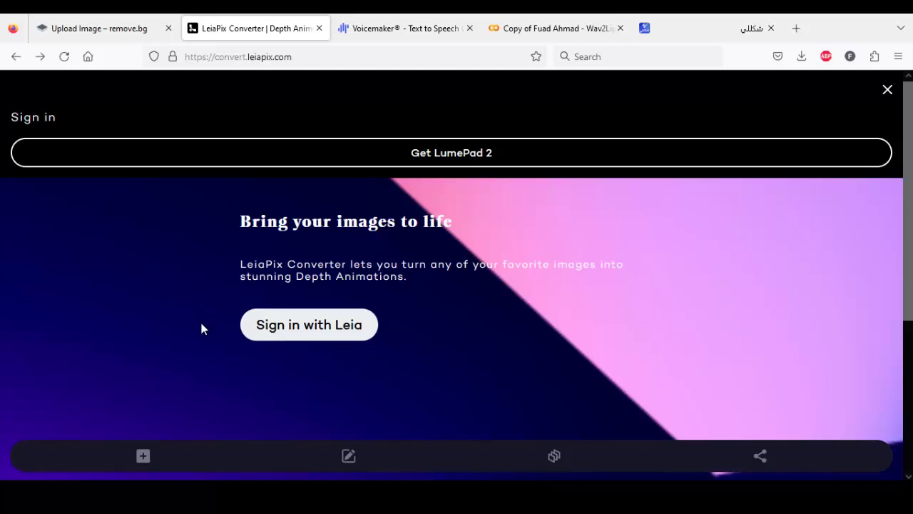
left_click(293, 326)
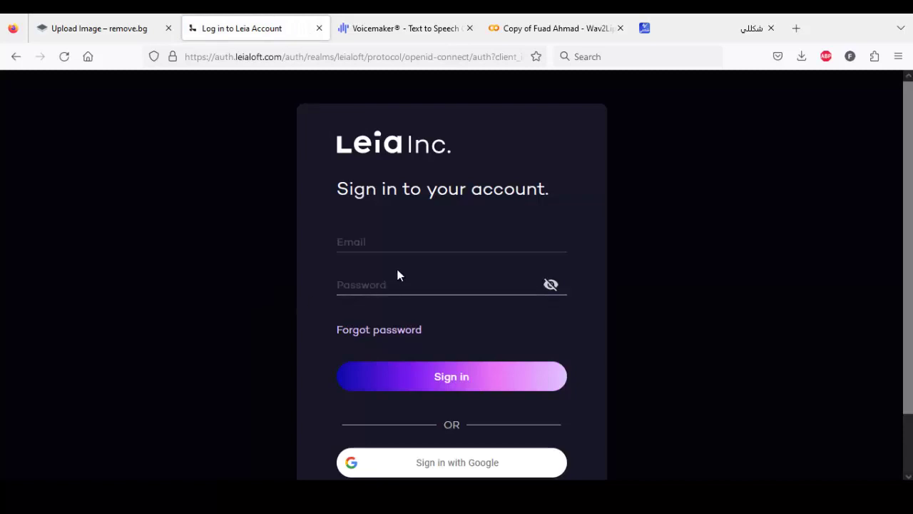
left_click(433, 465)
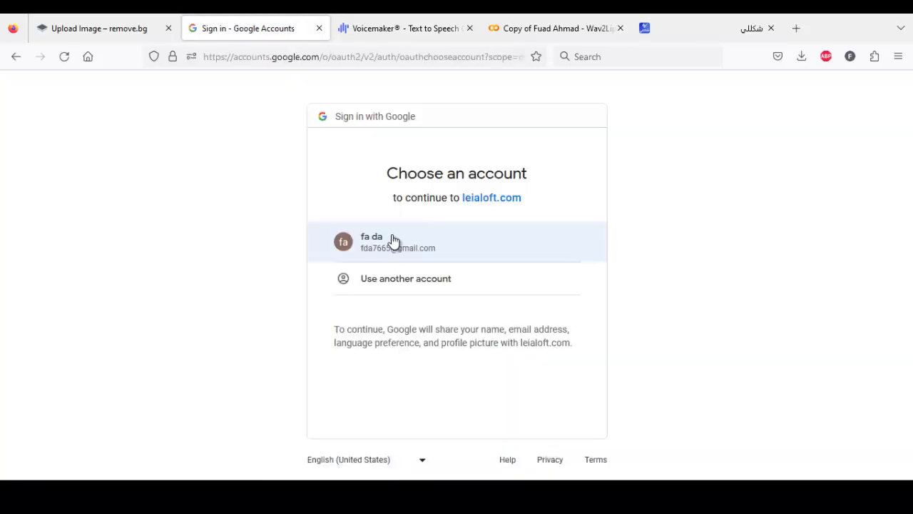
left_click(391, 246)
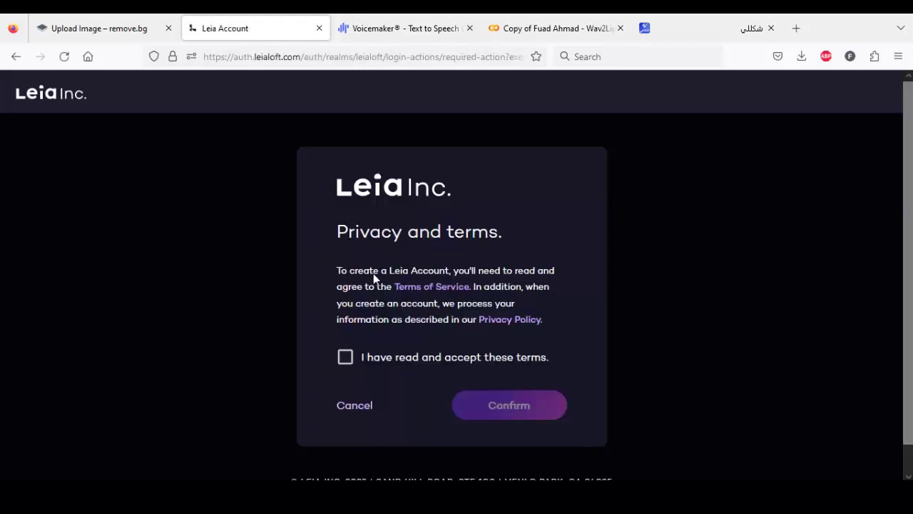
left_click(349, 360)
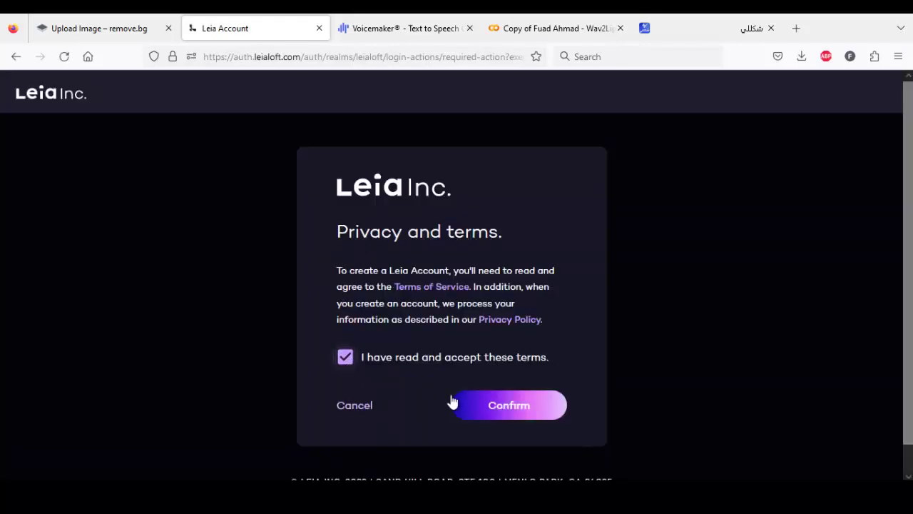
left_click(509, 406)
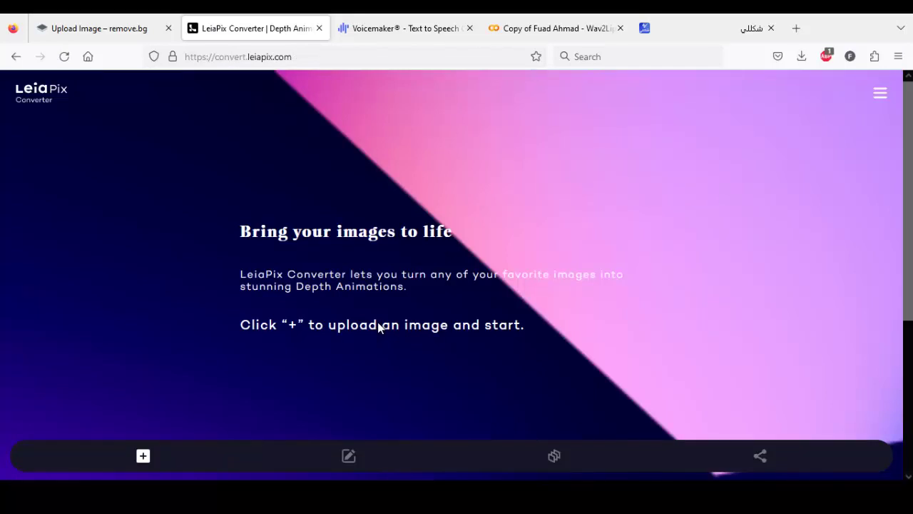
Step: Upload the background-removed girl image from Downloads to LeiaPix Converter, with the page zoomed to 90%
key("ctrl+minus")
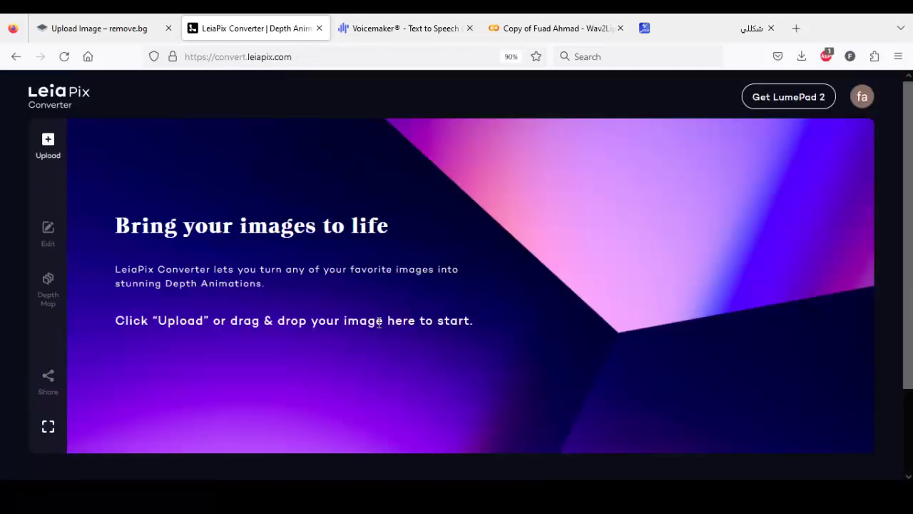
left_click(46, 150)
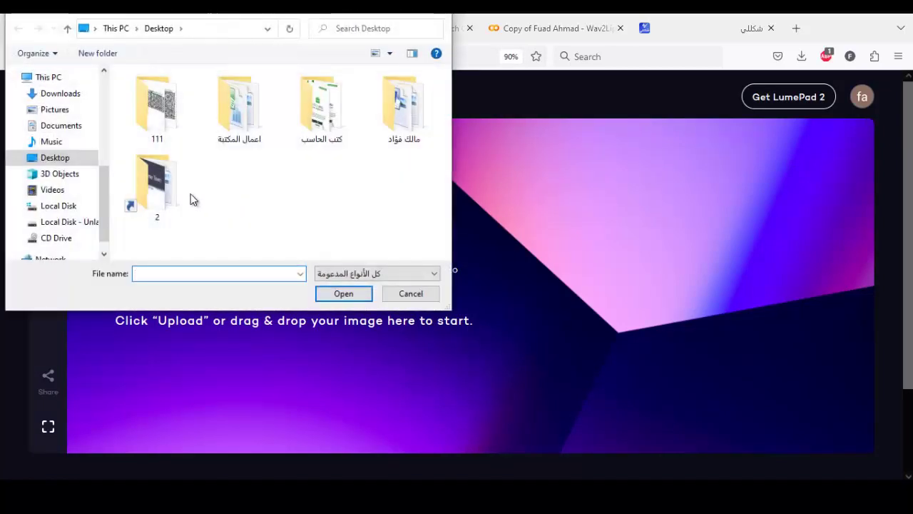
left_click(63, 93)
double_click(143, 100)
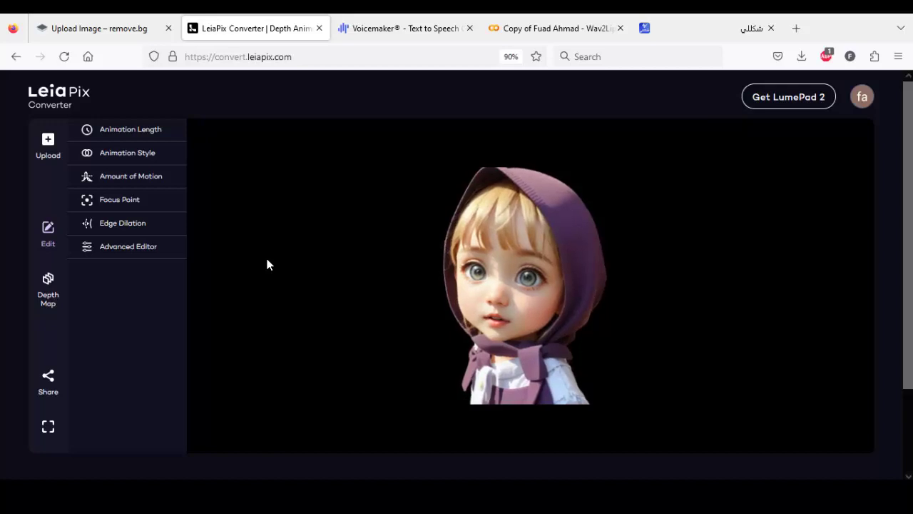
Step: Apply the Horizontal animation style to the girl image and save the animation as an MP4
left_click(110, 152)
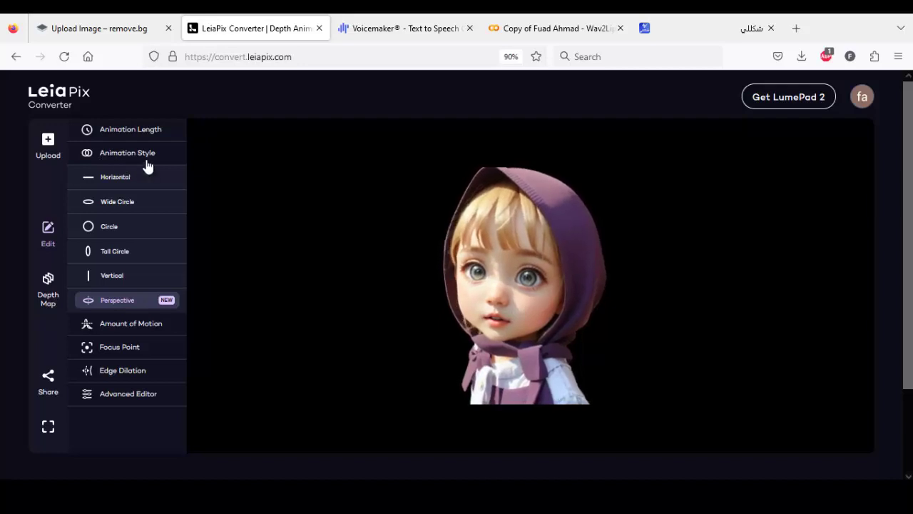
left_click(106, 183)
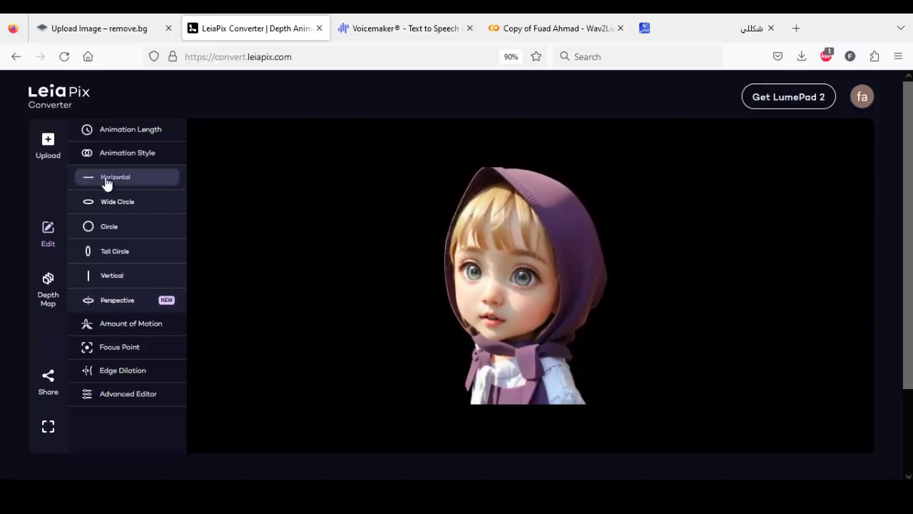
left_click(48, 387)
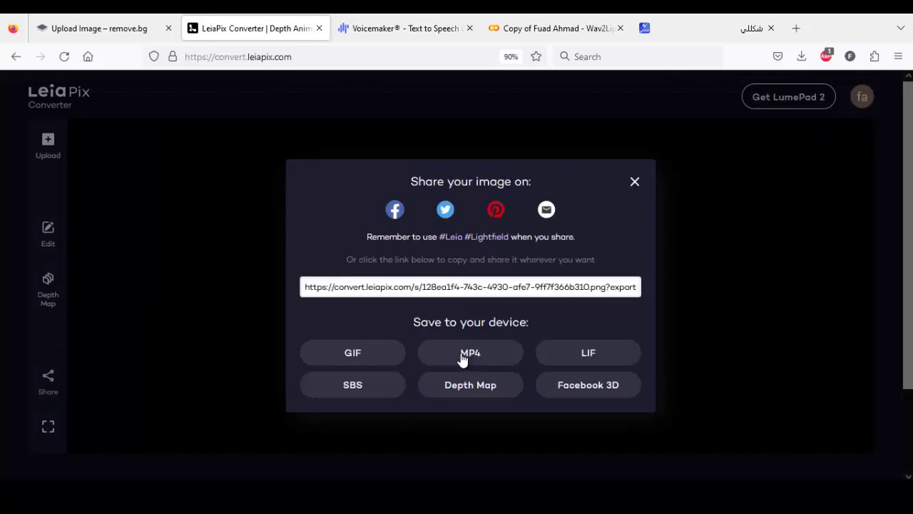
left_click(462, 361)
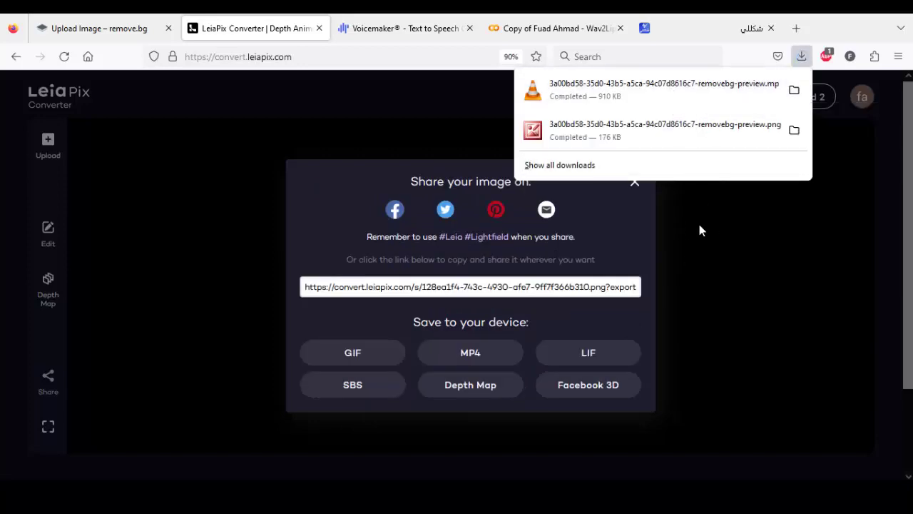
left_click(635, 182)
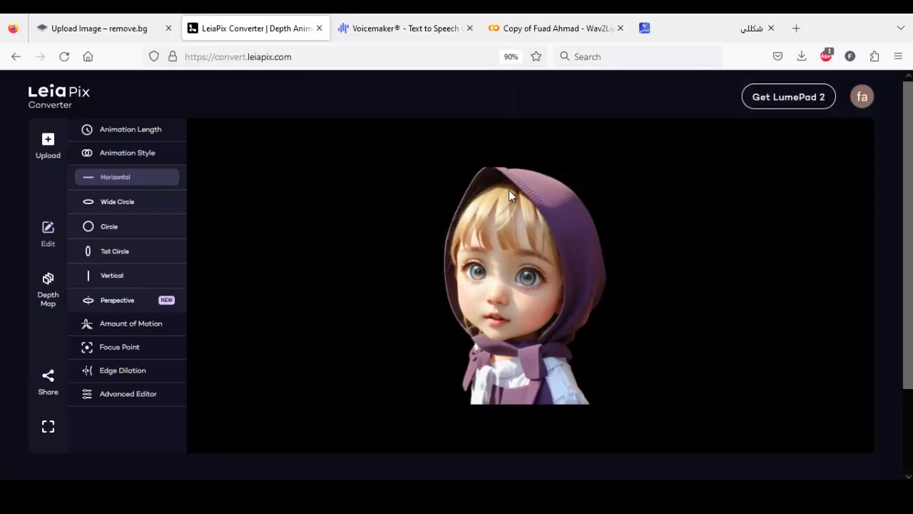
Step: Switch to Voicemaker and register with the listed Google account
left_click(394, 29)
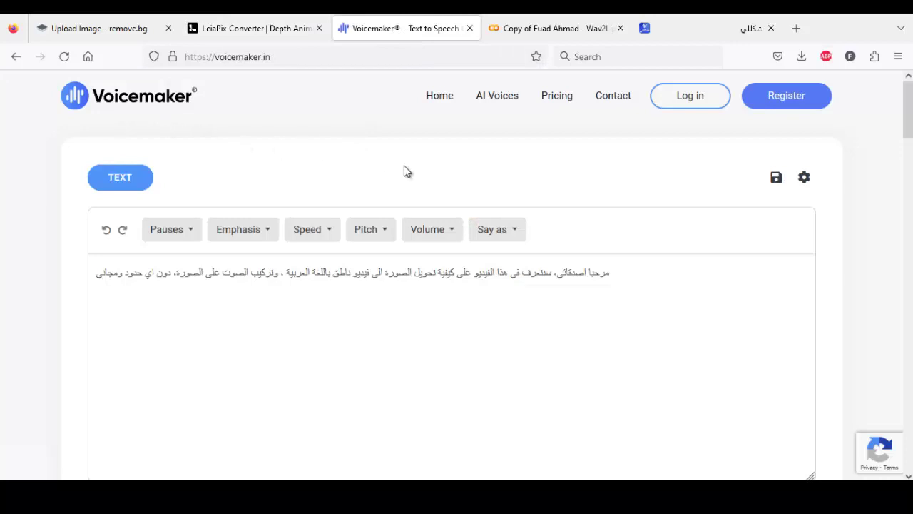
left_click(785, 98)
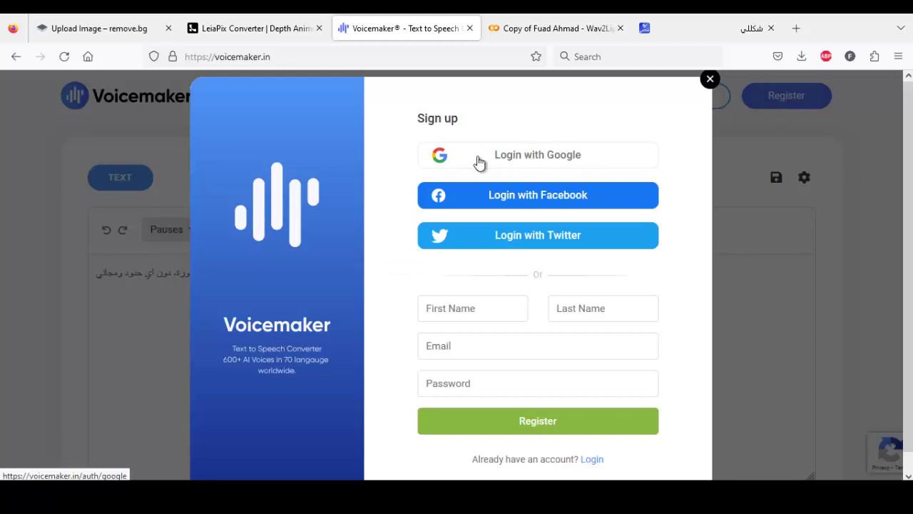
left_click(550, 156)
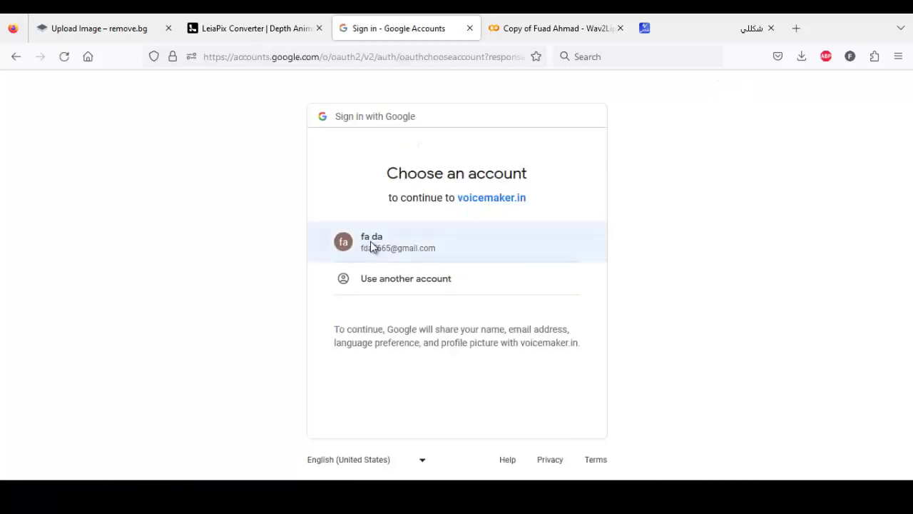
left_click(371, 245)
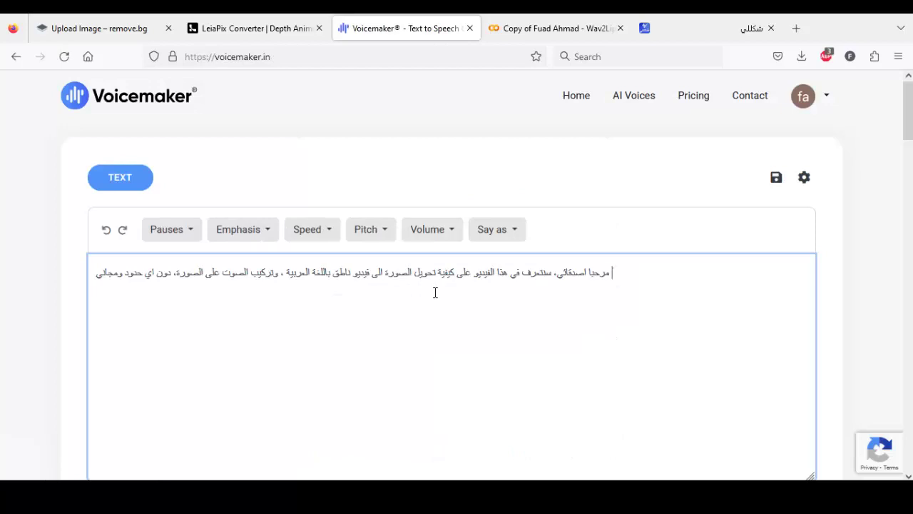
Step: Convert the Arabic text to speech with the Neural TTS engine and the Fatima voice, and play it alongside the text
scroll(464, 296, "down", 2)
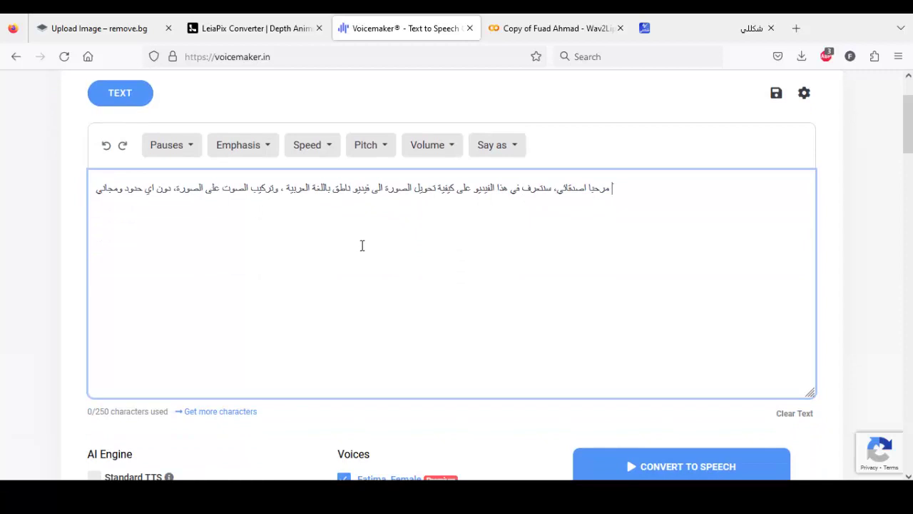
scroll(393, 264, "down", 2)
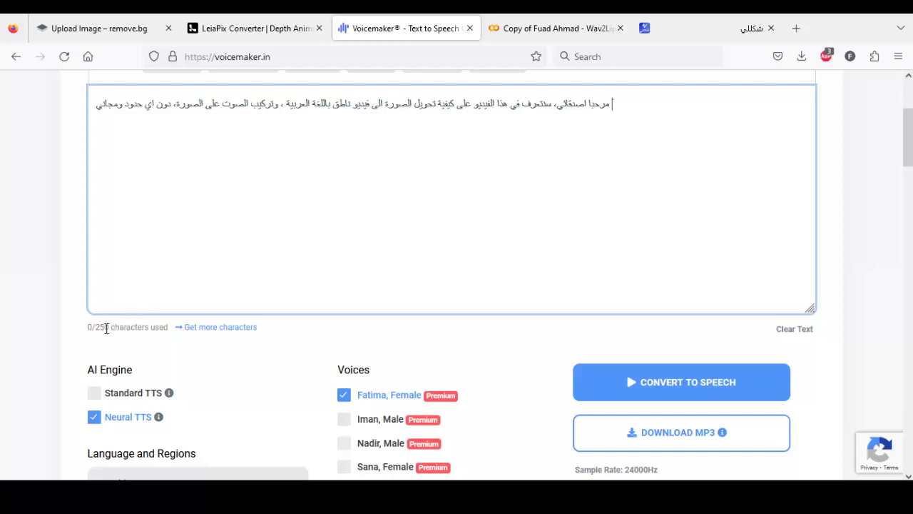
scroll(209, 341, "down", 3)
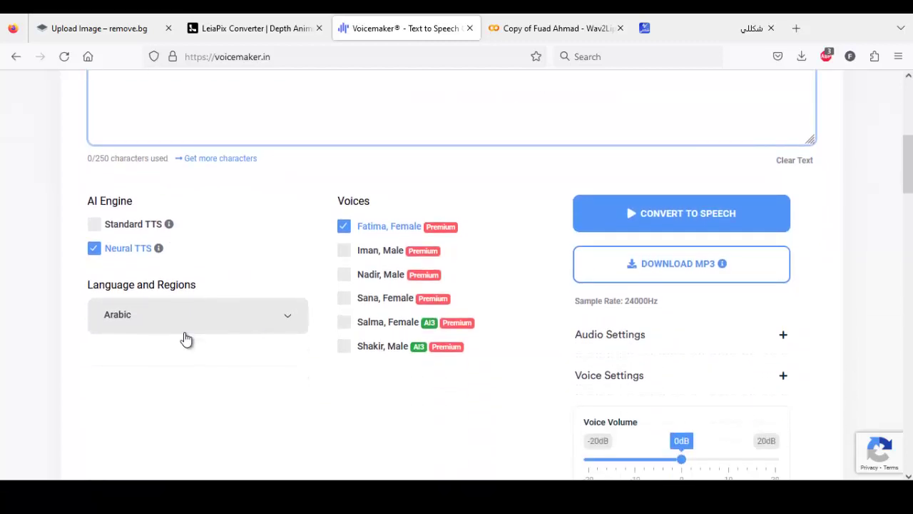
left_click(675, 219)
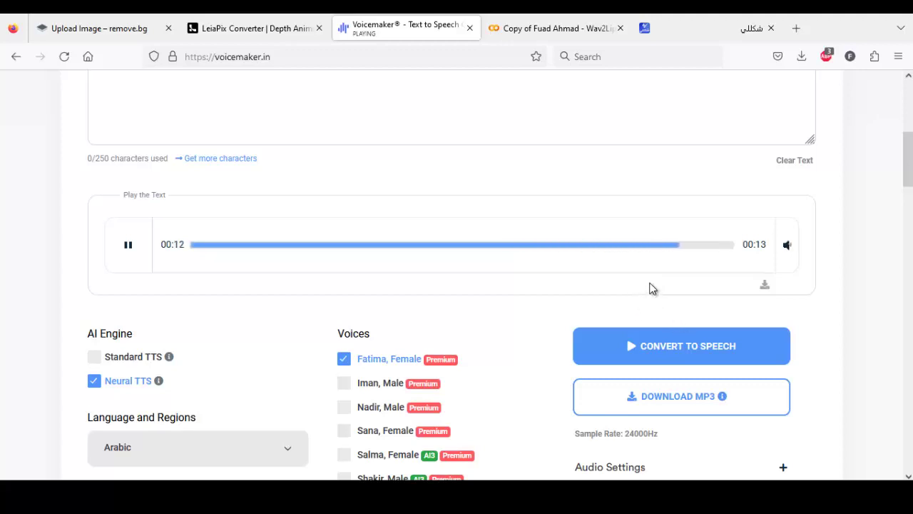
scroll(641, 272, "up", 4)
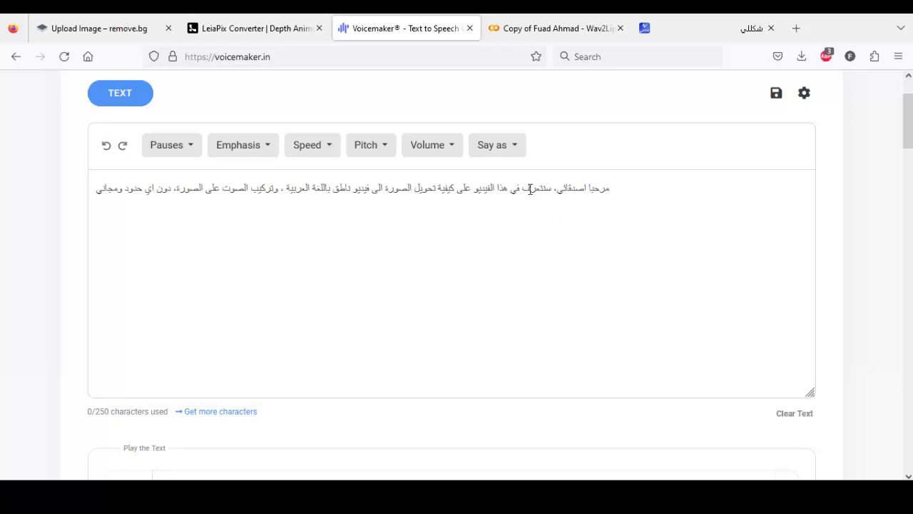
Step: Switch to the شكللي site and add diacritics to the Arabic text with the تشكيل إلزامي option
left_click(724, 33)
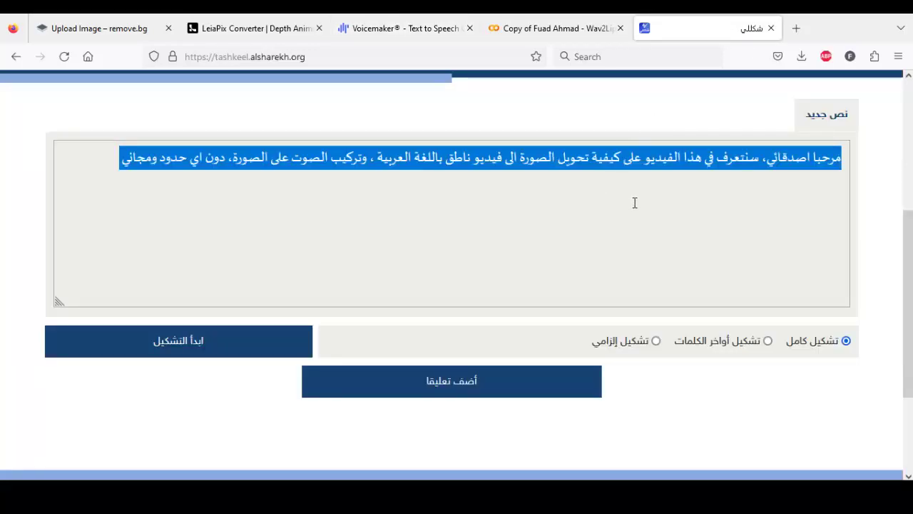
scroll(634, 202, "up", 3)
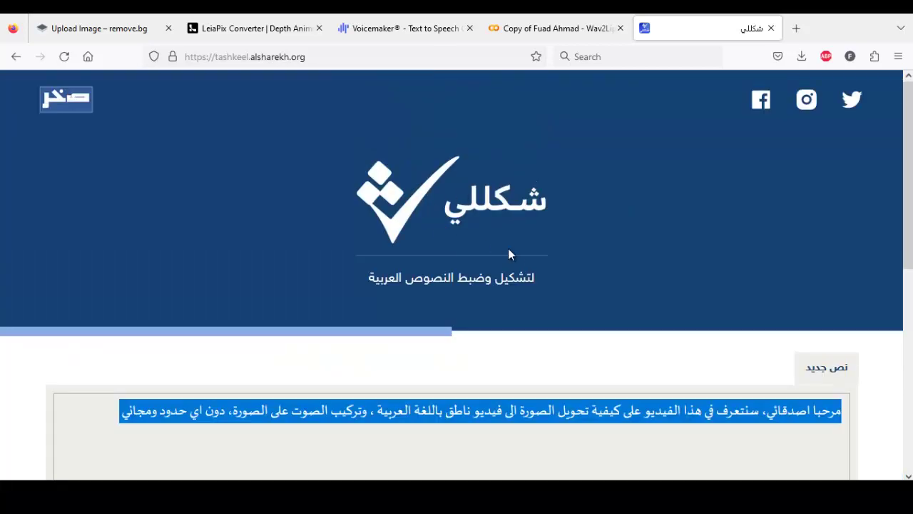
scroll(517, 252, "down", 3)
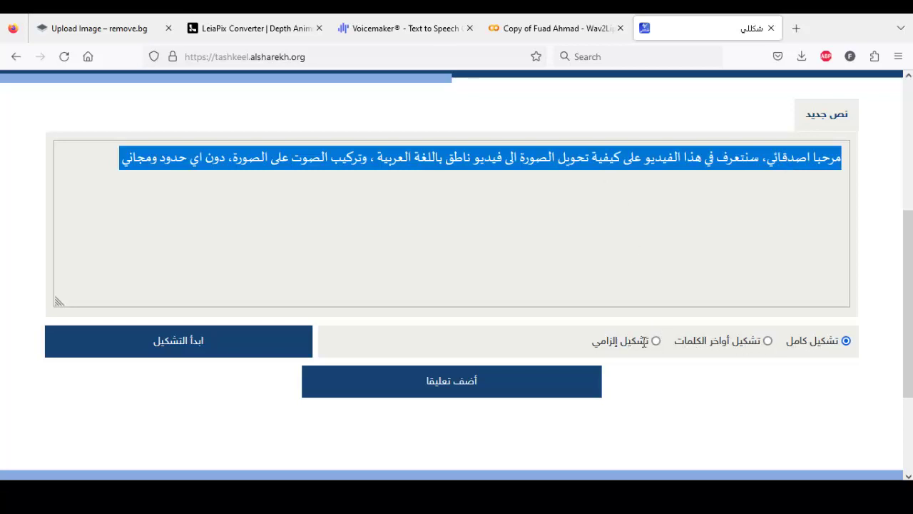
left_click(655, 342)
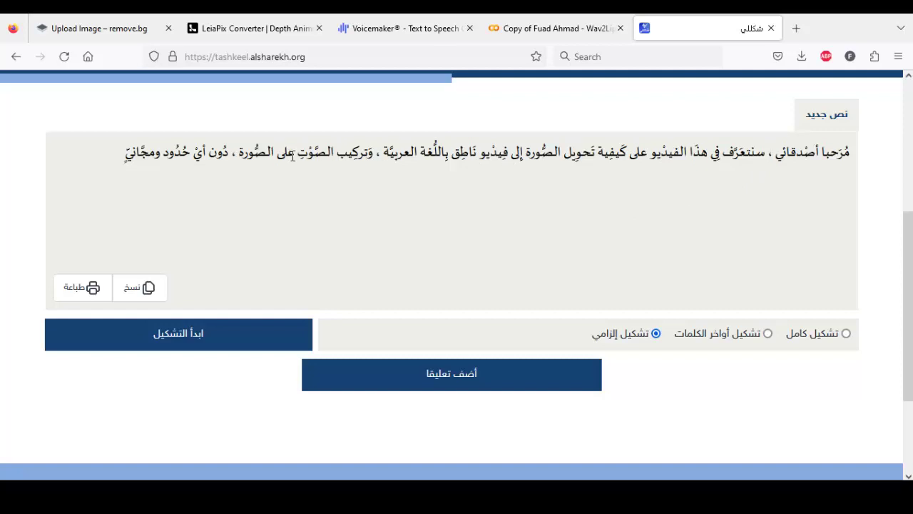
Step: Return to Voicemaker and download the generated Arabic speech as an MP3
left_click(404, 29)
scroll(395, 91, "up", 1)
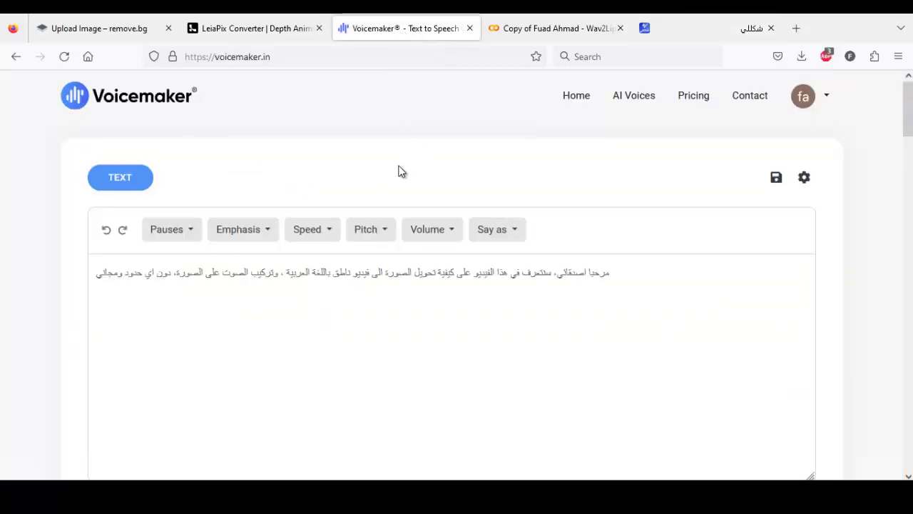
scroll(622, 238, "down", 8)
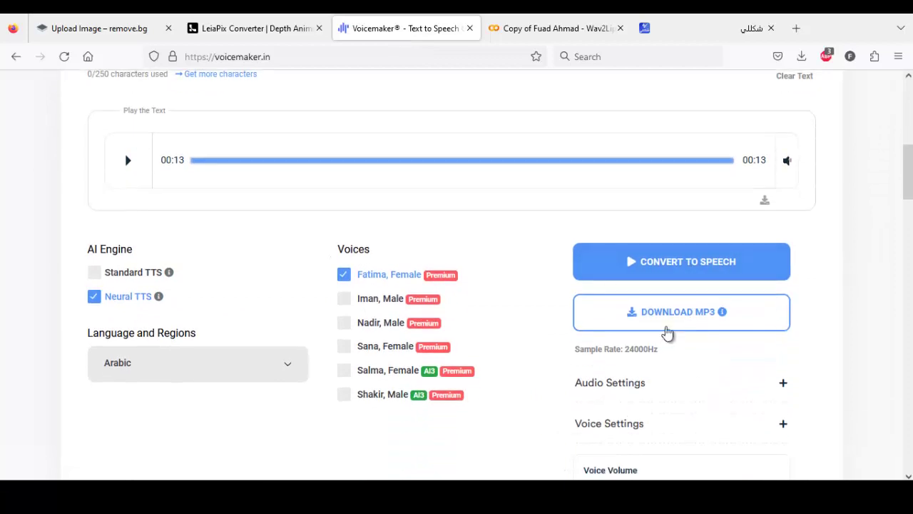
left_click(706, 322)
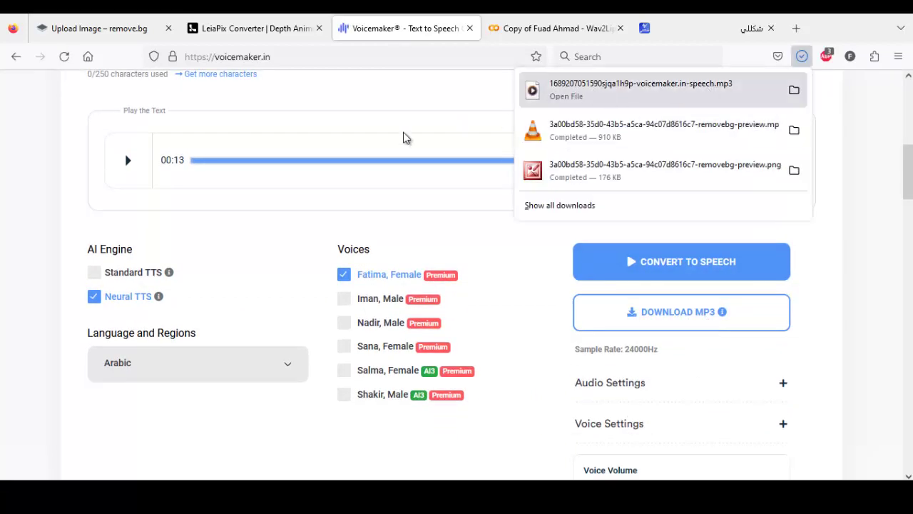
Step: Open the Downloads folder and copy the voicemaker.in-speech audio file together with the removebg-preview video
left_click(792, 132)
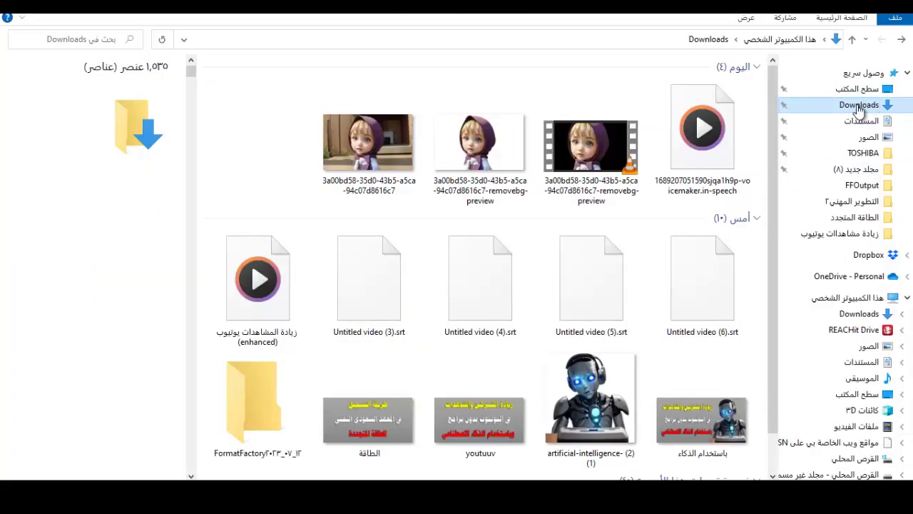
left_click(685, 139)
left_click(592, 147, "ctrl")
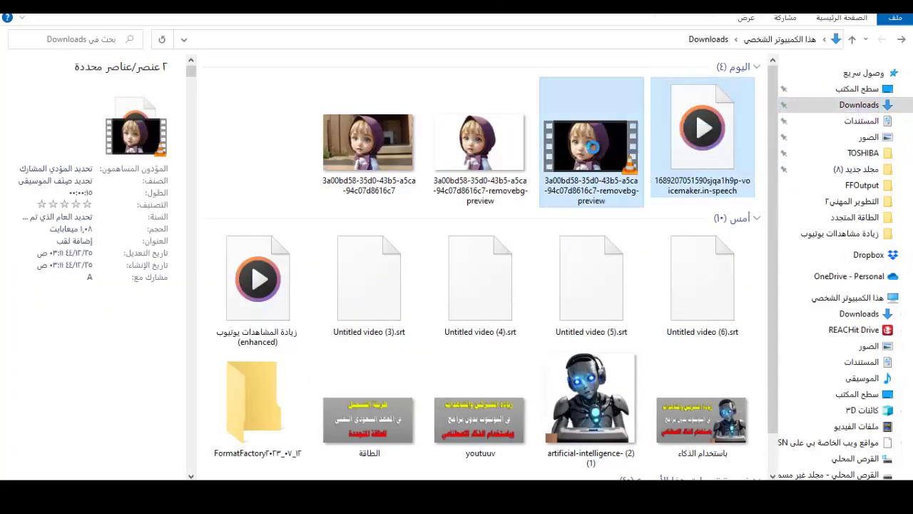
Step: Create a new folder named f on the desktop
key("super+d")
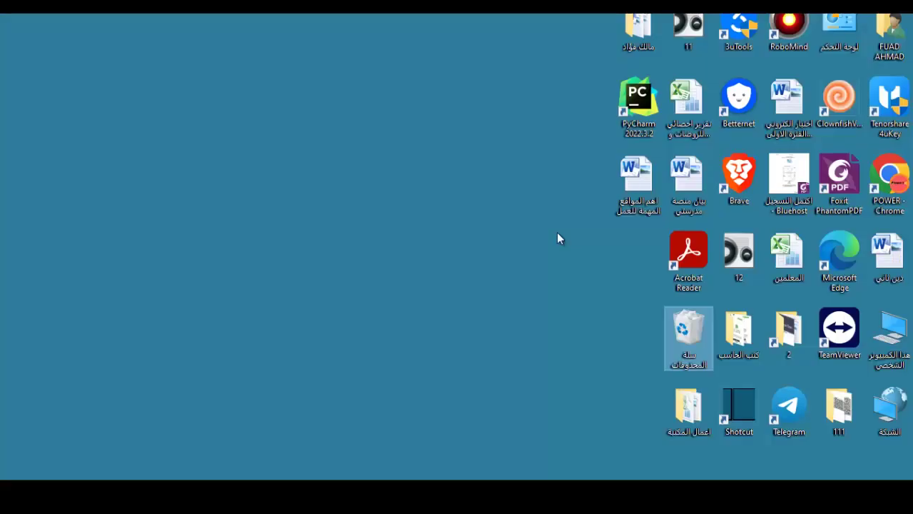
right_click(554, 187)
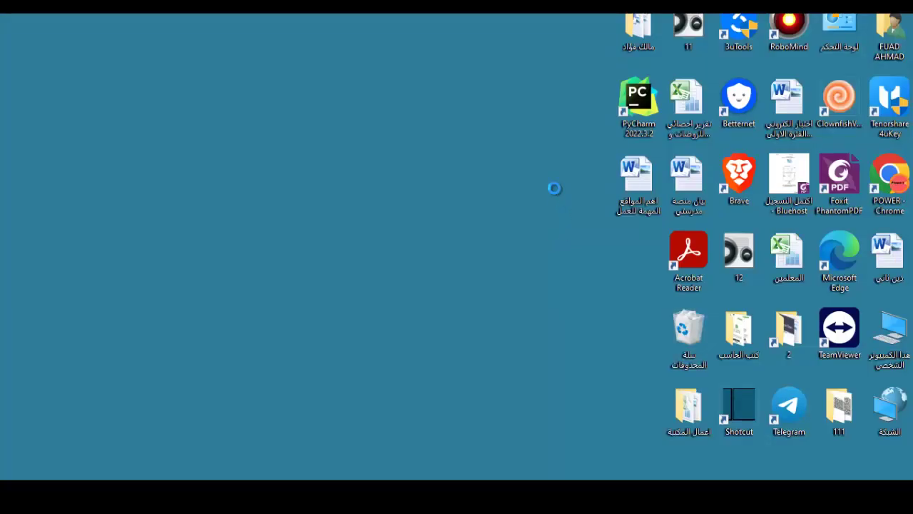
mouse_move(440, 378)
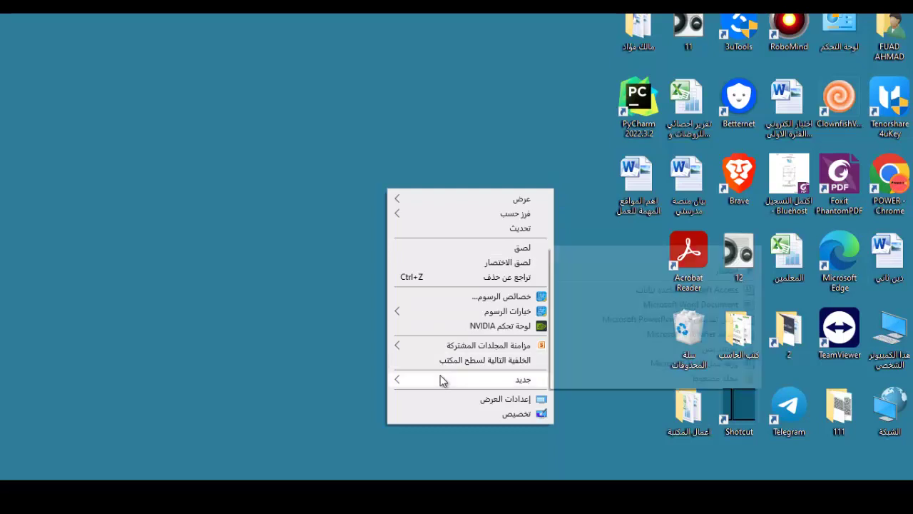
left_click(651, 259)
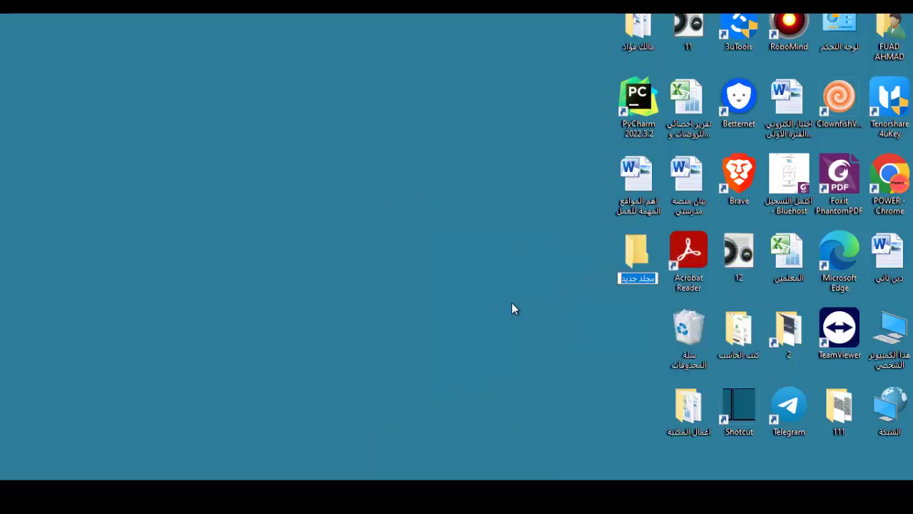
type("f")
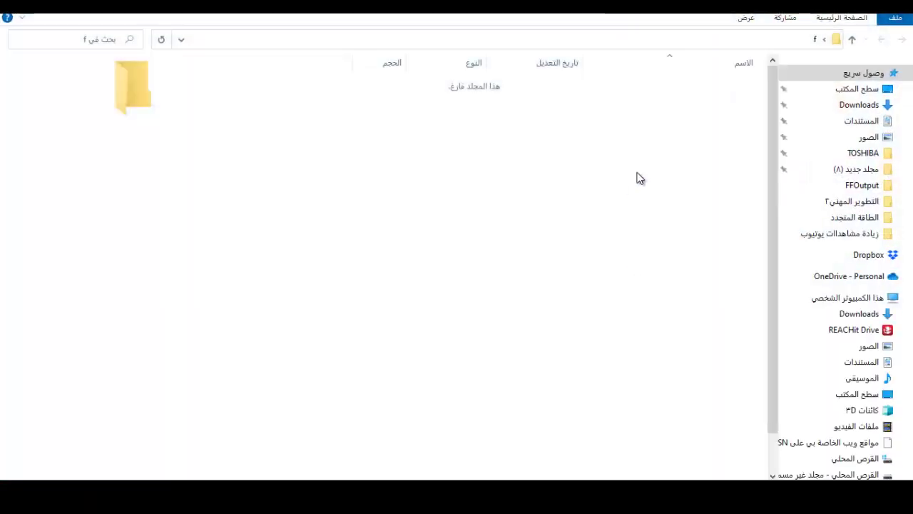
Step: Paste the copied speech audio and animated video into the f folder
right_click(638, 177)
left_click(594, 265)
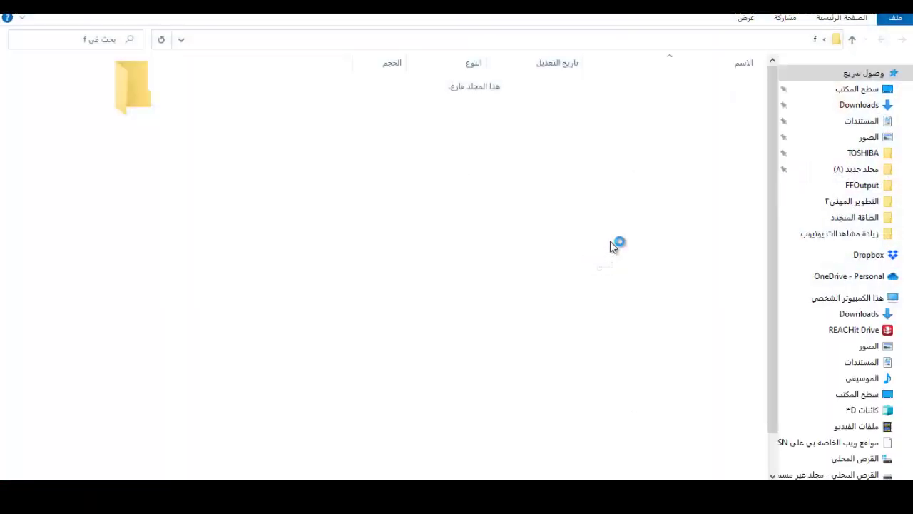
left_click(674, 148)
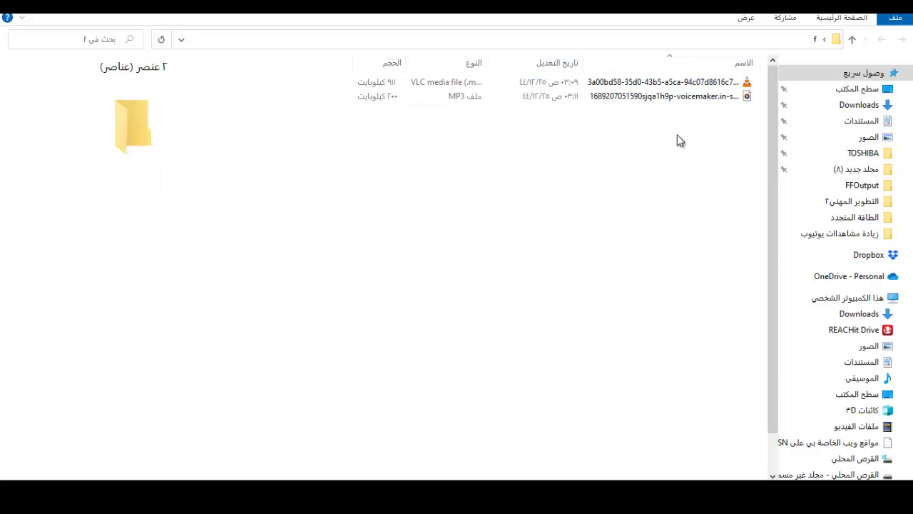
Step: Rename the removebg-preview video in the f folder as input_video
left_click(663, 94)
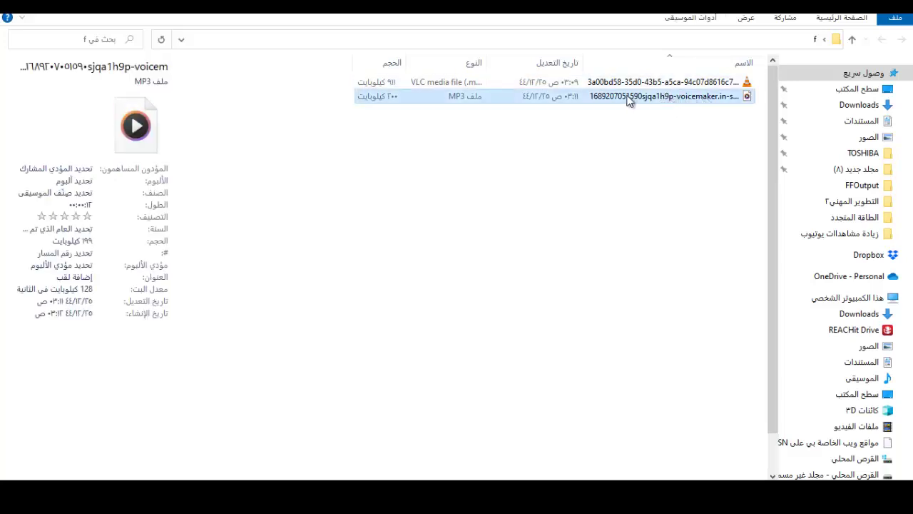
left_click(661, 96)
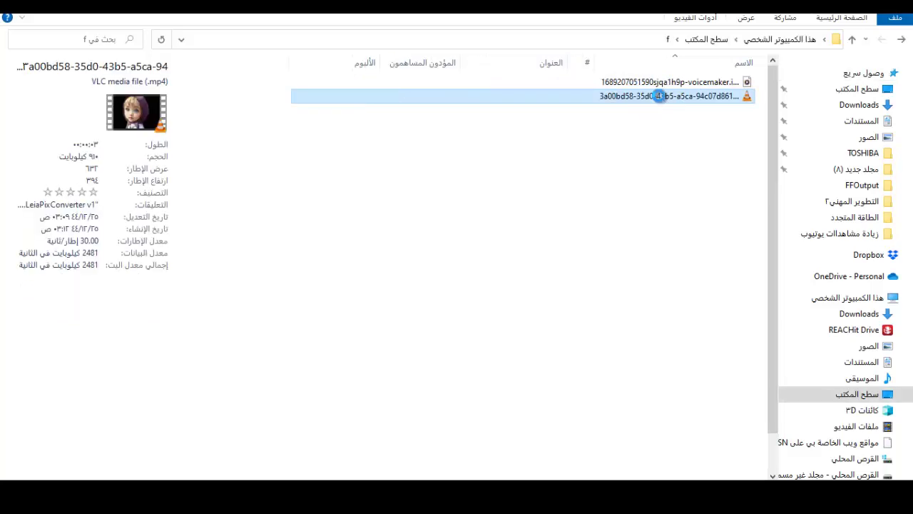
right_click(661, 96)
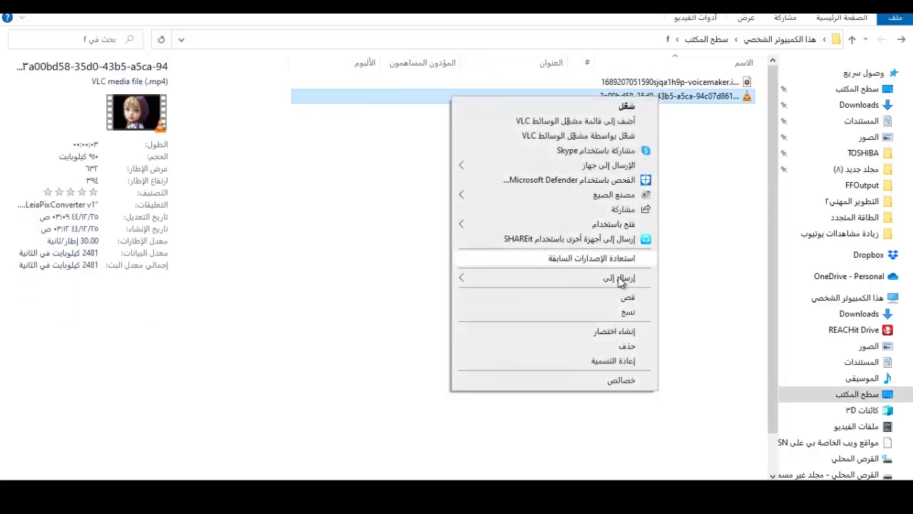
left_click(626, 360)
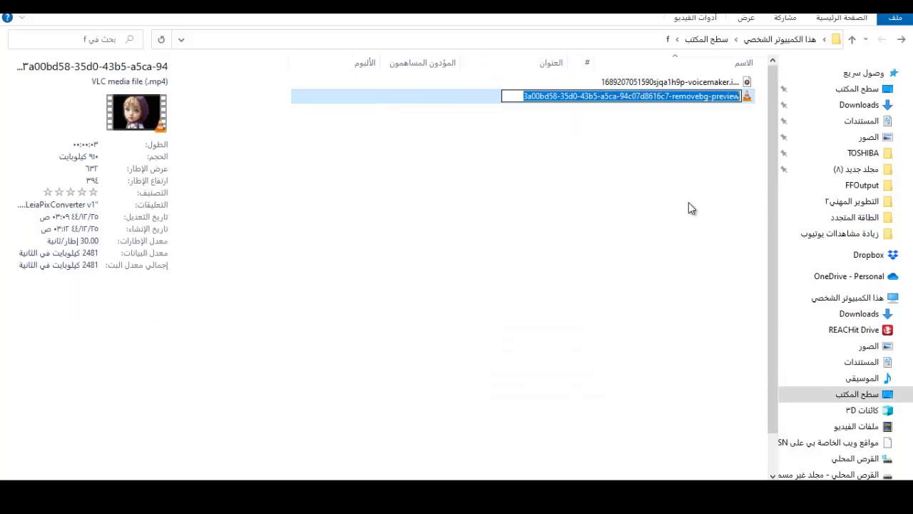
type("inp")
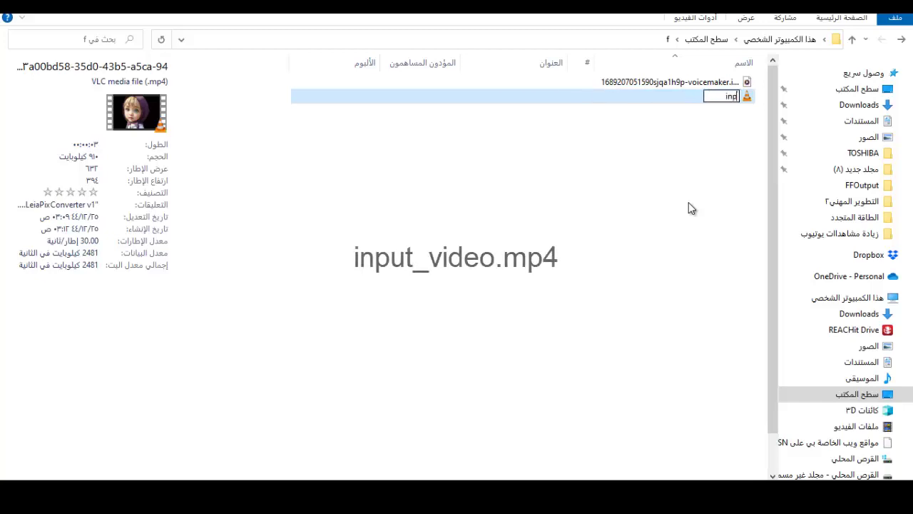
type("ut_video")
left_click(685, 215)
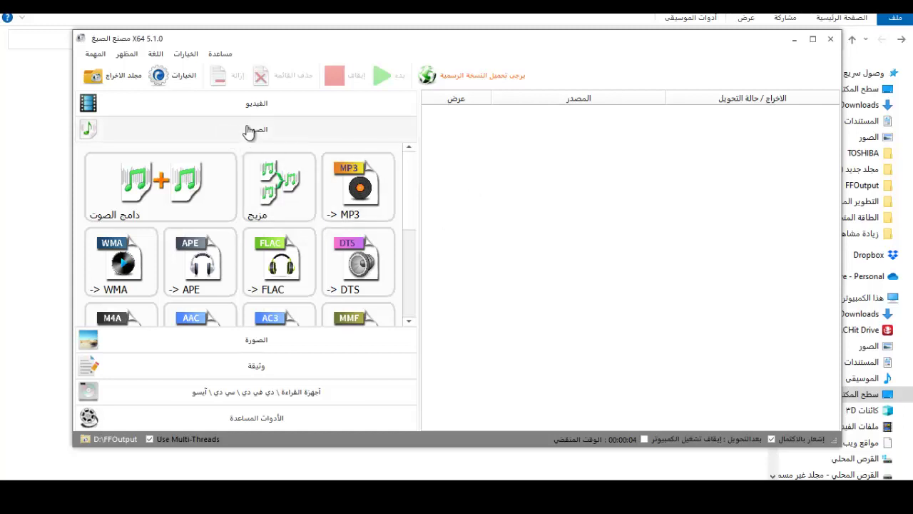
Step: In Format Factory, choose audio conversion to WAV and add the speech MP3 from the desktop folder f
scroll(289, 215, "down", 1)
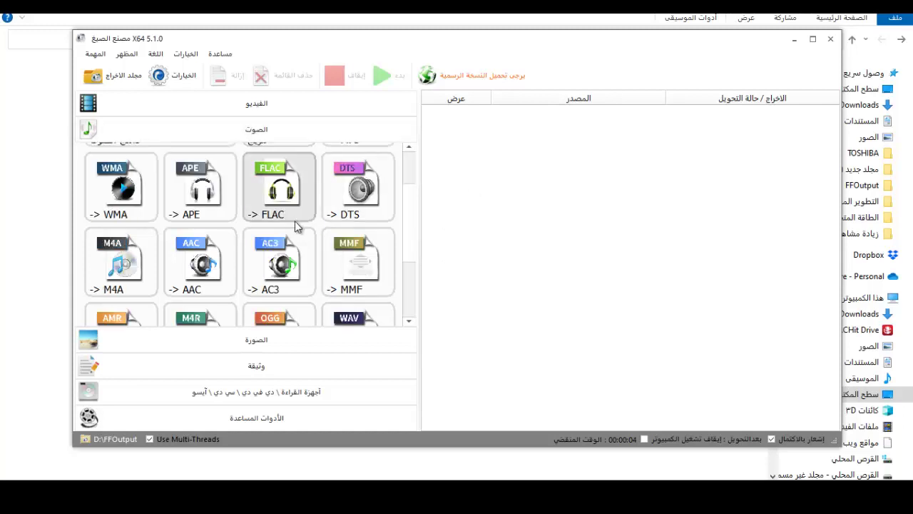
left_click(356, 315)
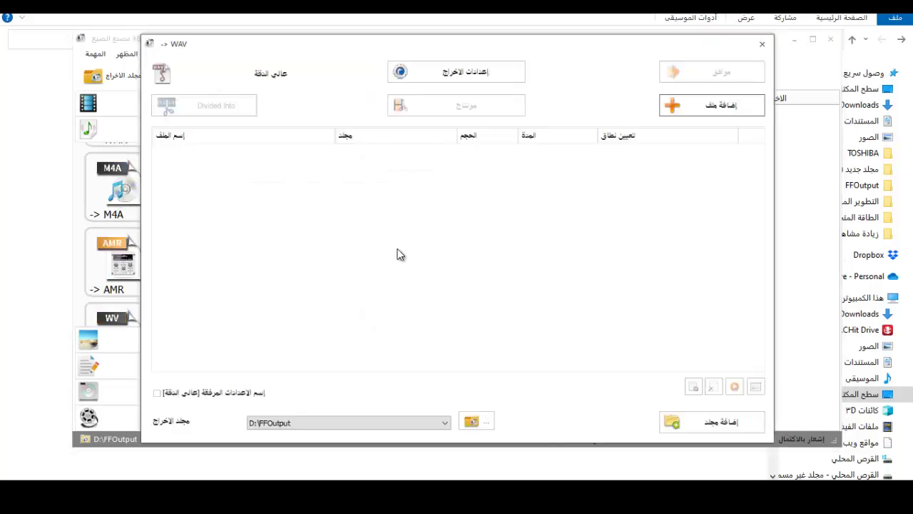
left_click(727, 108)
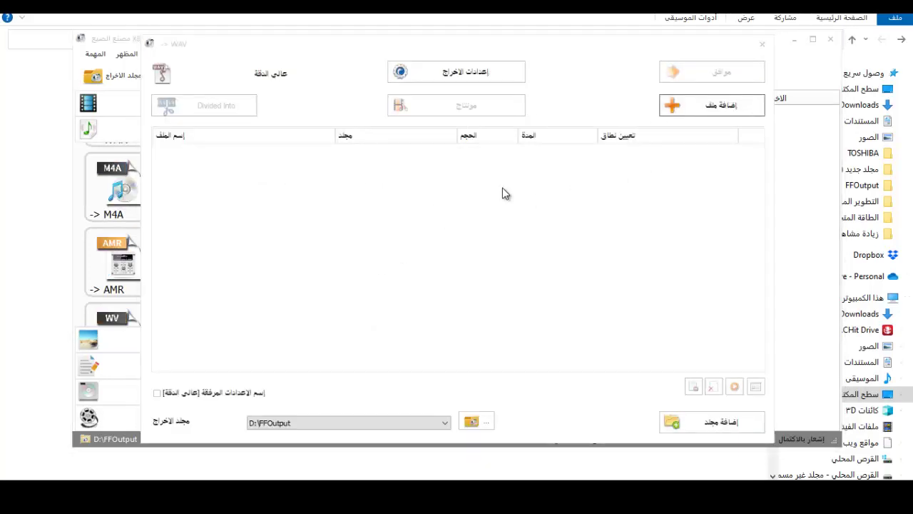
scroll(335, 164, "up", 5)
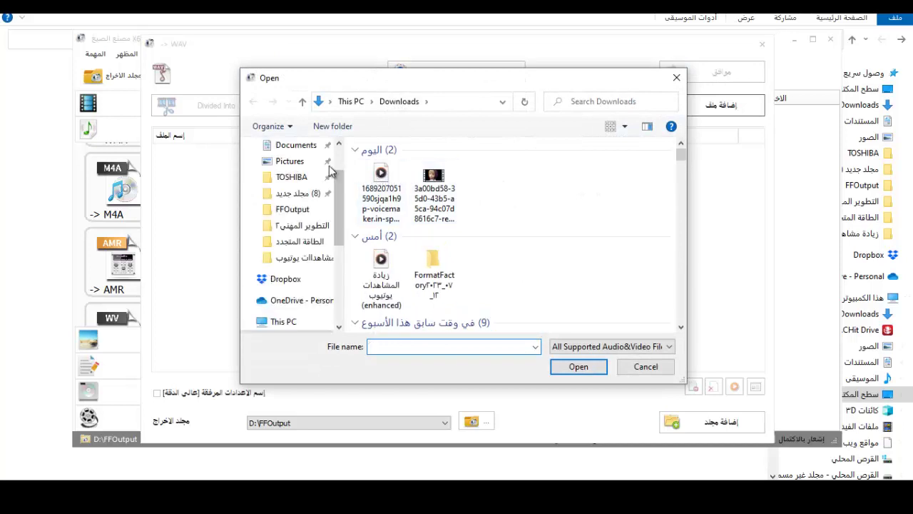
scroll(294, 153, "up", 1)
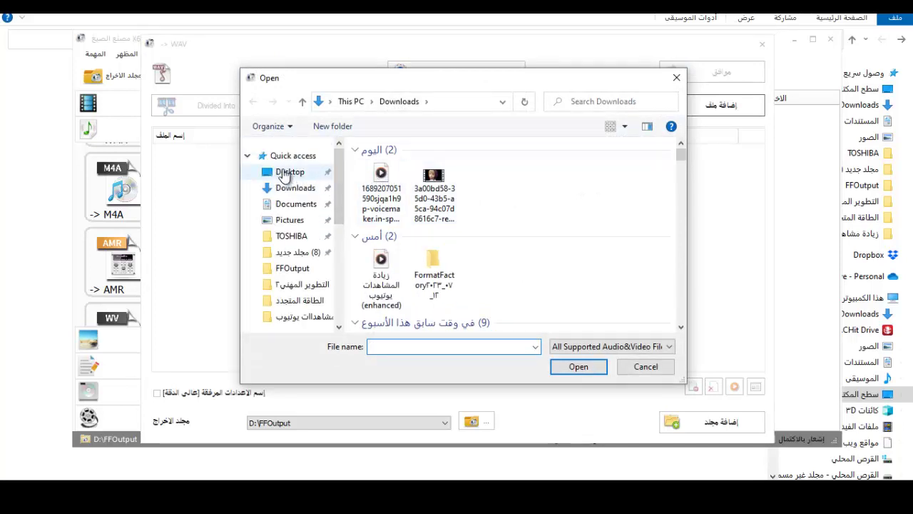
left_click(284, 175)
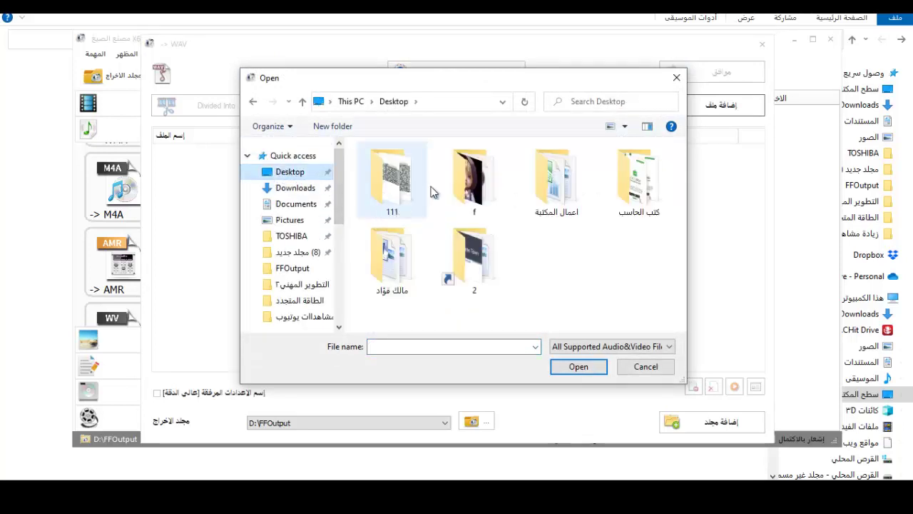
double_click(469, 175)
double_click(386, 167)
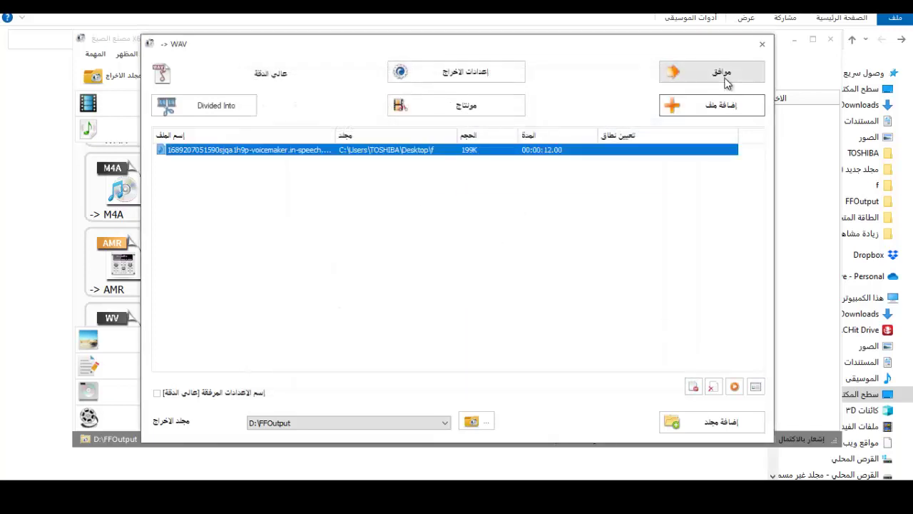
Step: Run the WAV conversion of the speech file and open the folder containing the converted output
left_click(713, 72)
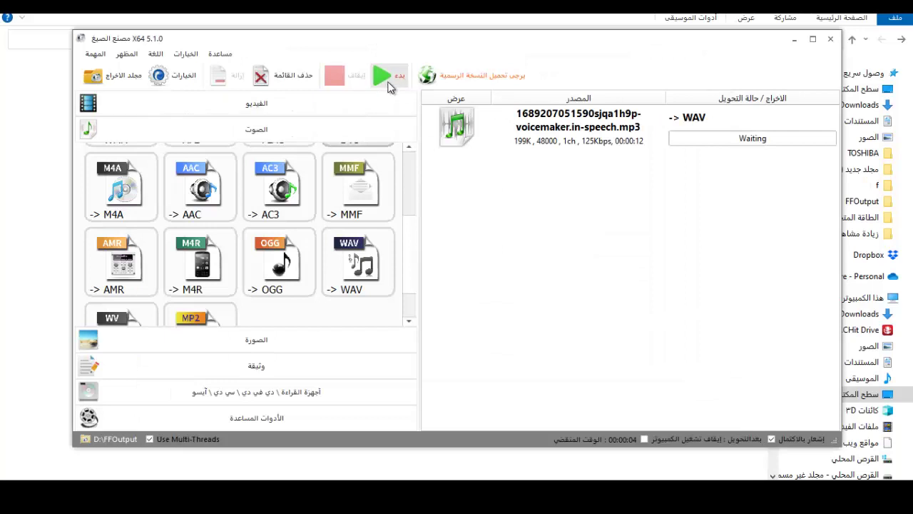
left_click(389, 83)
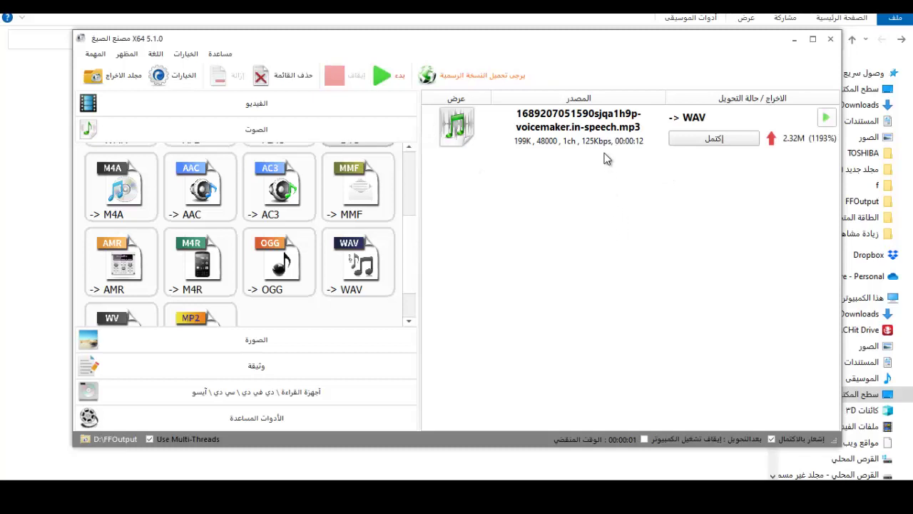
right_click(603, 127)
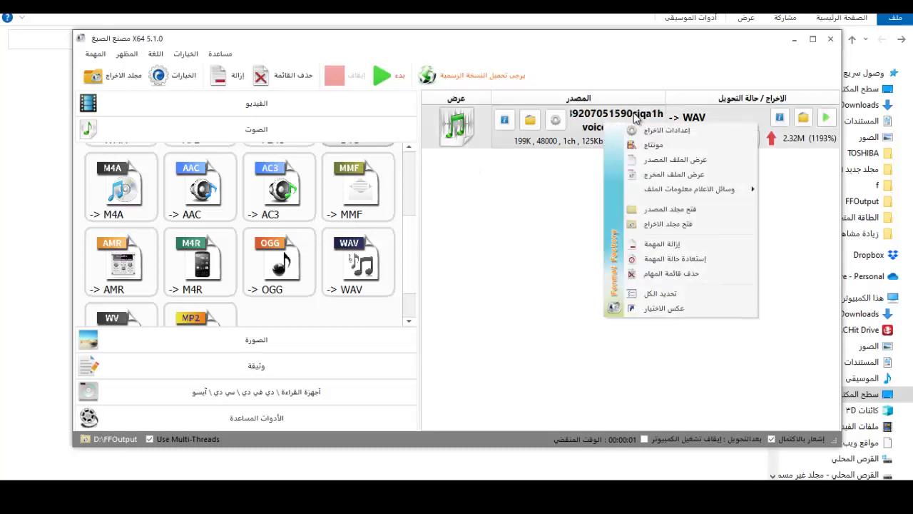
left_click(804, 122)
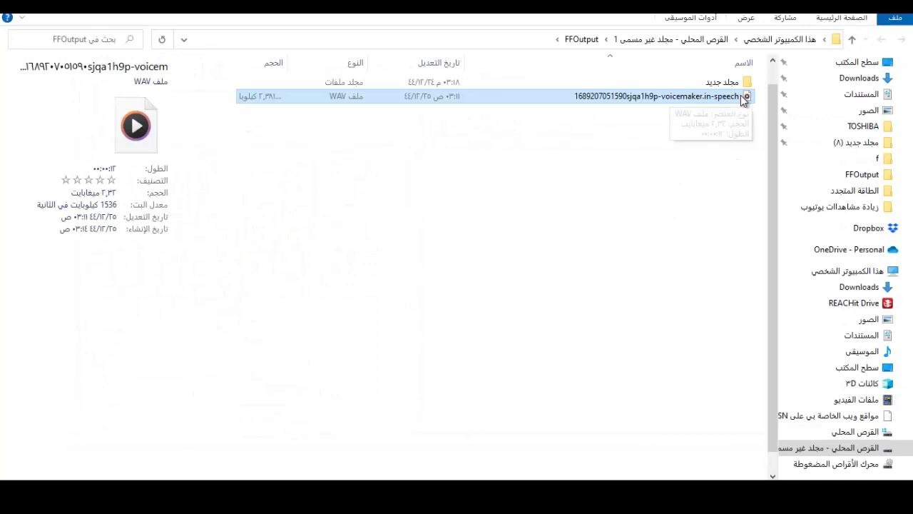
Step: Copy the converted WAV speech file from FFOutput into the desktop folder f
right_click(741, 97)
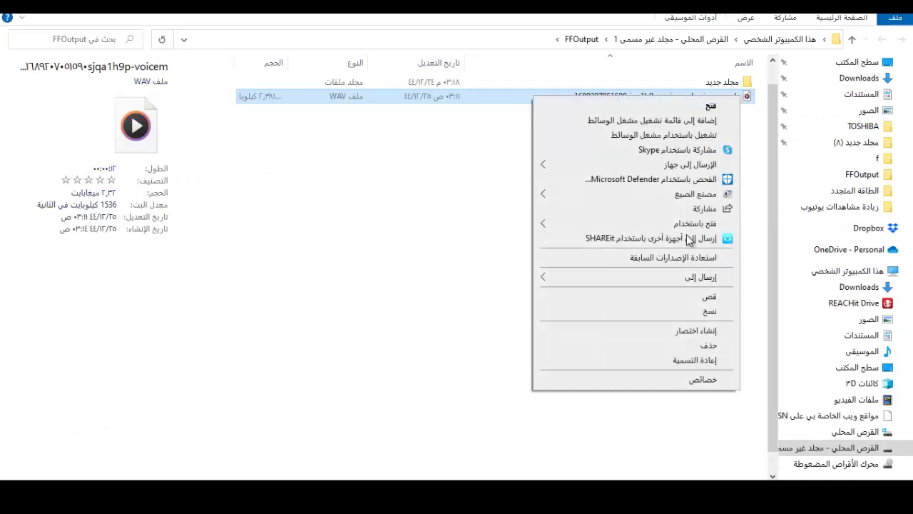
left_click(709, 312)
scroll(846, 147, "up", 2)
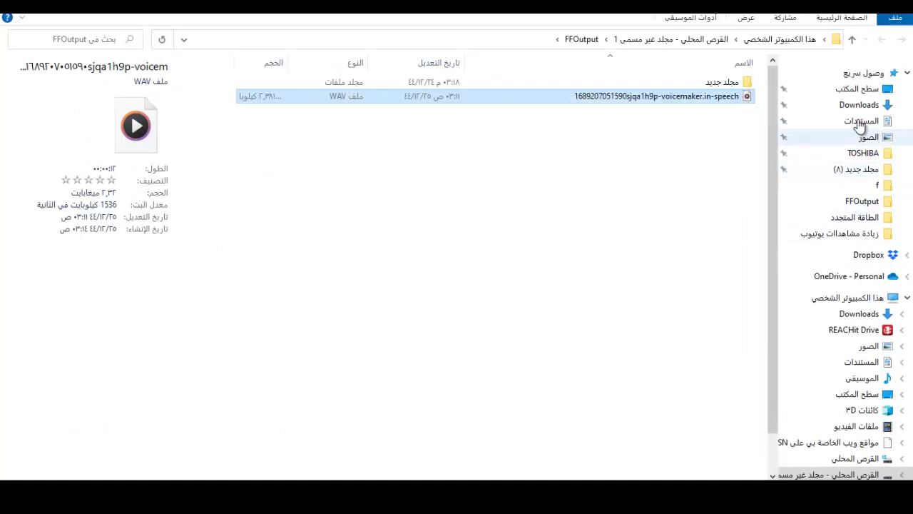
left_click(860, 89)
double_click(603, 107)
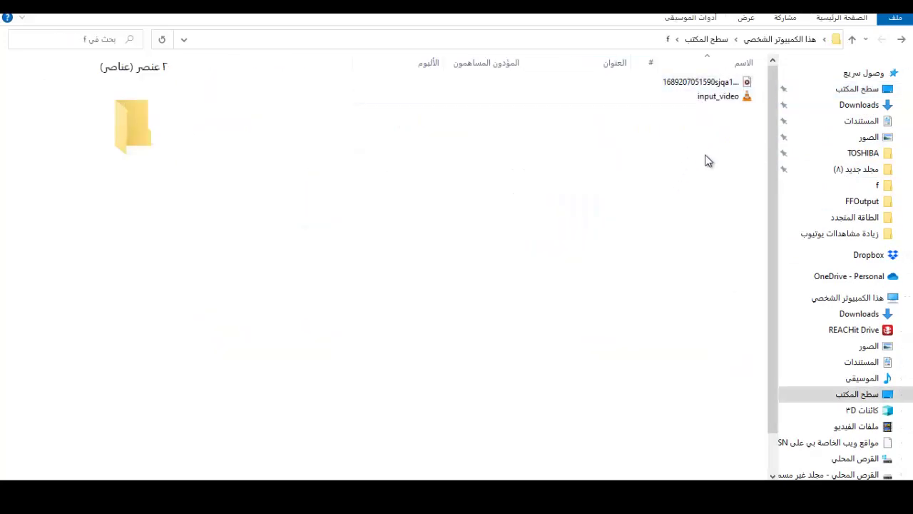
right_click(706, 160)
left_click(635, 249)
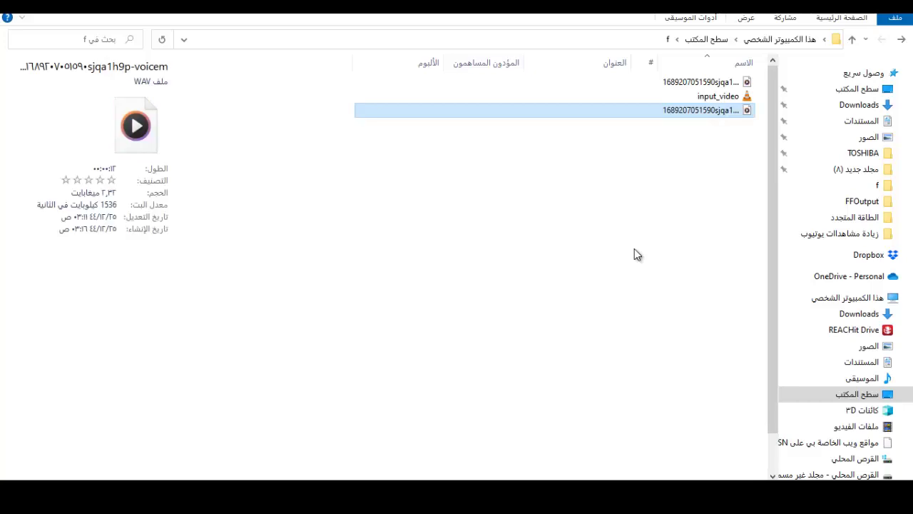
Step: Rename the WAV speech file in the f folder as input_audio, and switch to the Wav2Lip notebook in Google Colab
right_click(692, 102)
left_click(635, 360)
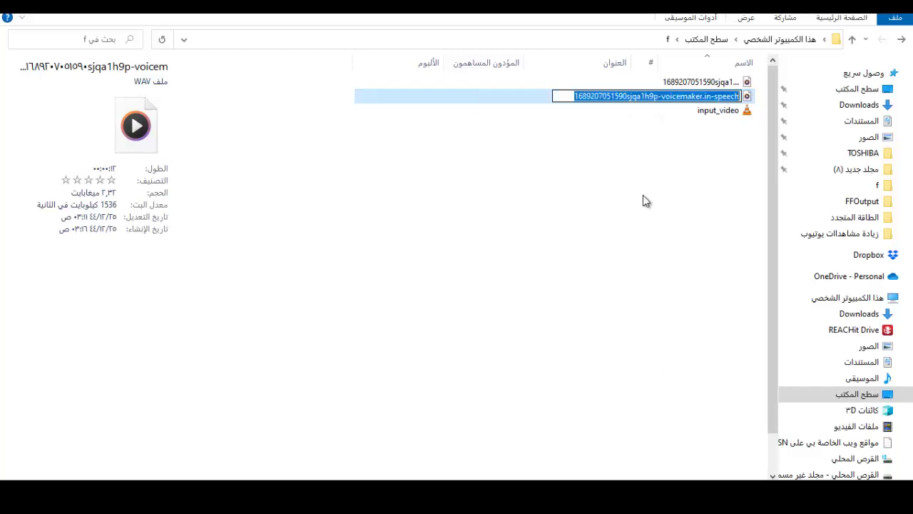
type("input_a")
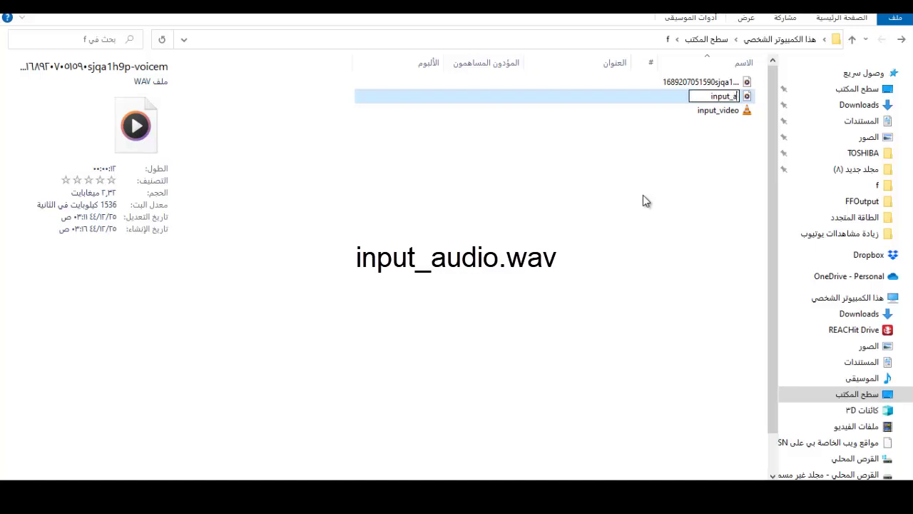
type("udio")
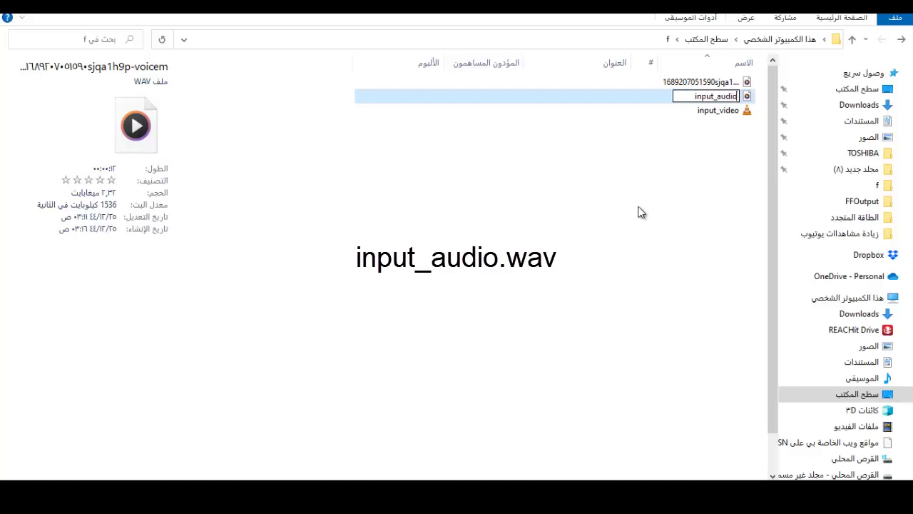
left_click(660, 191)
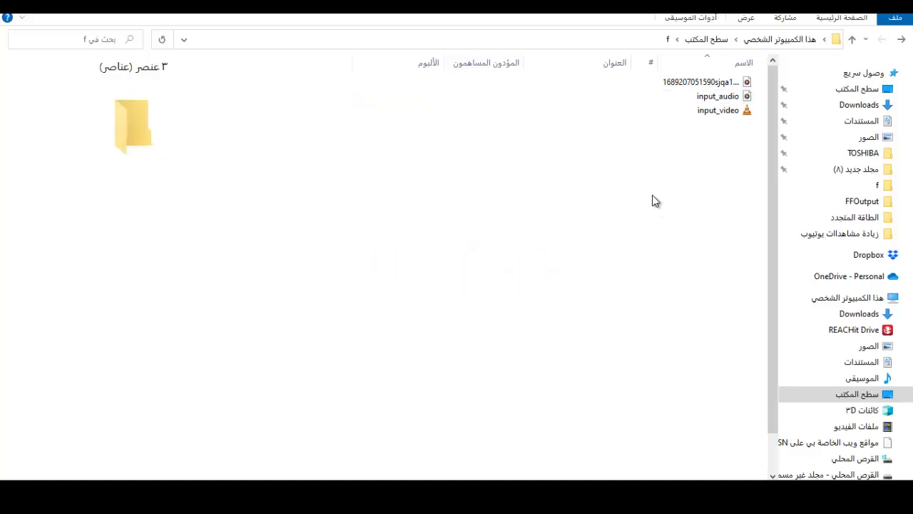
key("alt+Tab")
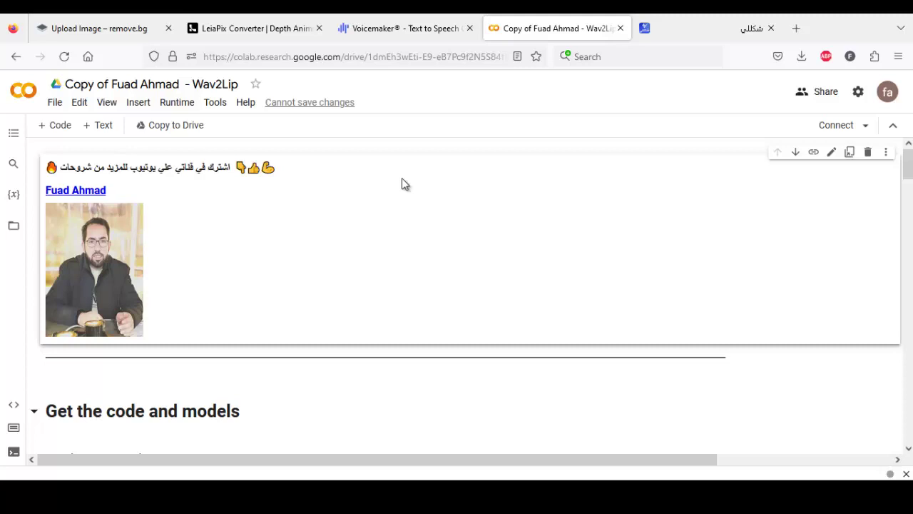
Step: Run the notebook's first-step cell that installs the dependencies and downloads the pretrained model, accepting the execution warning
scroll(401, 184, "down", 3)
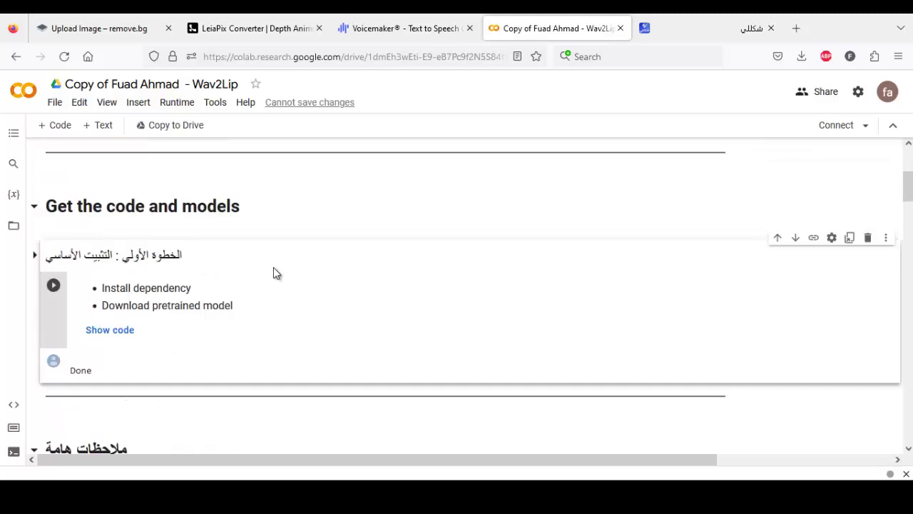
left_click(53, 286)
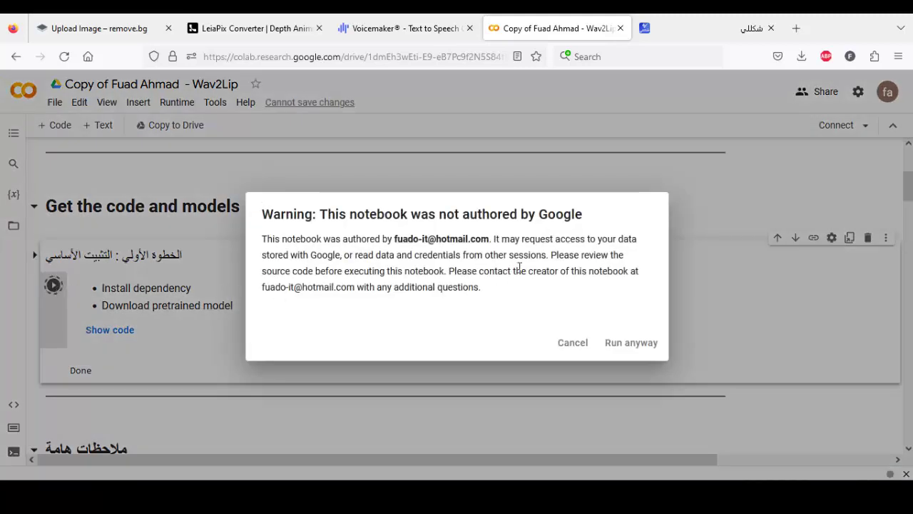
left_click(632, 346)
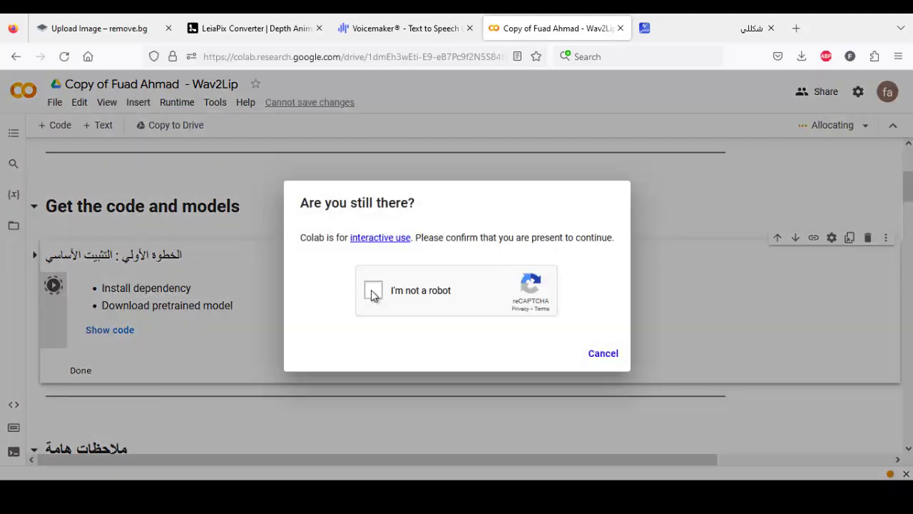
Step: Complete the presence check by selecting all images with traffic lights and submitting them for verification
left_click(374, 291)
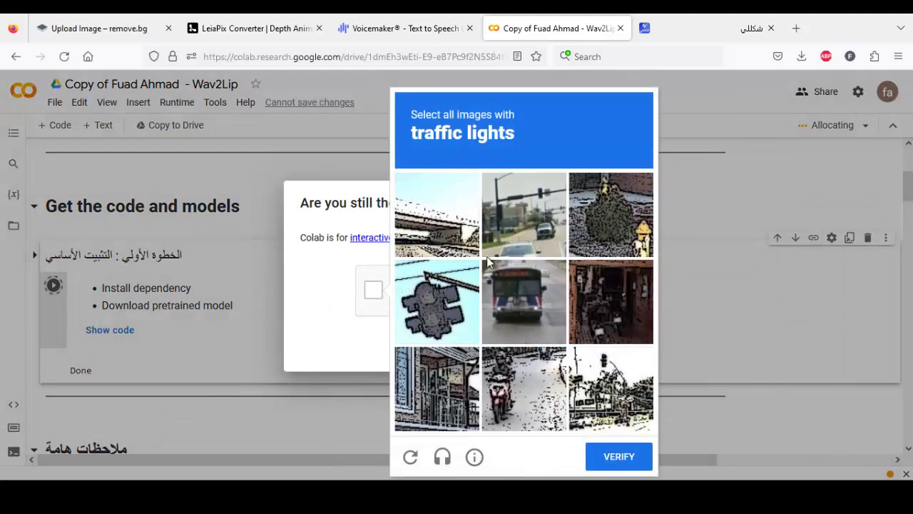
left_click(522, 233)
left_click(437, 301)
left_click(611, 389)
left_click(620, 456)
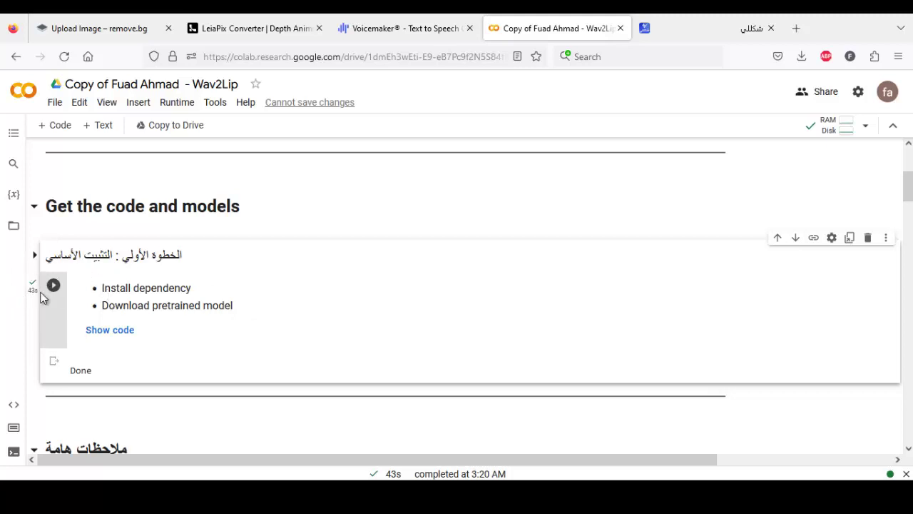
Step: Run the notebook's second-step cell for uploading files
scroll(111, 318, "down", 4)
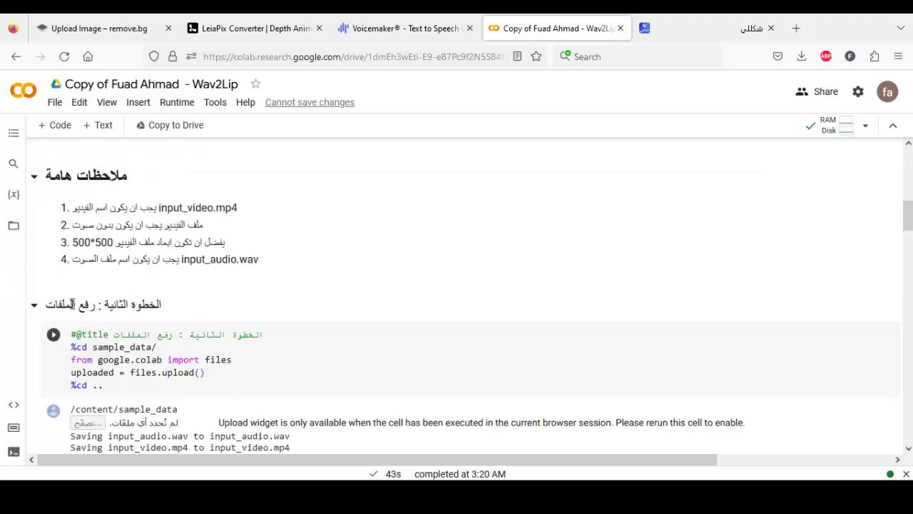
left_click(54, 335)
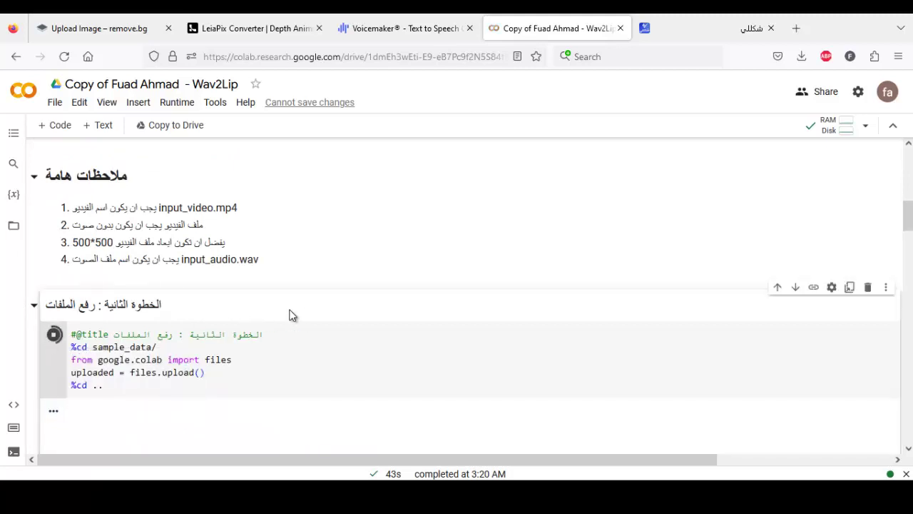
scroll(302, 309, "down", 1)
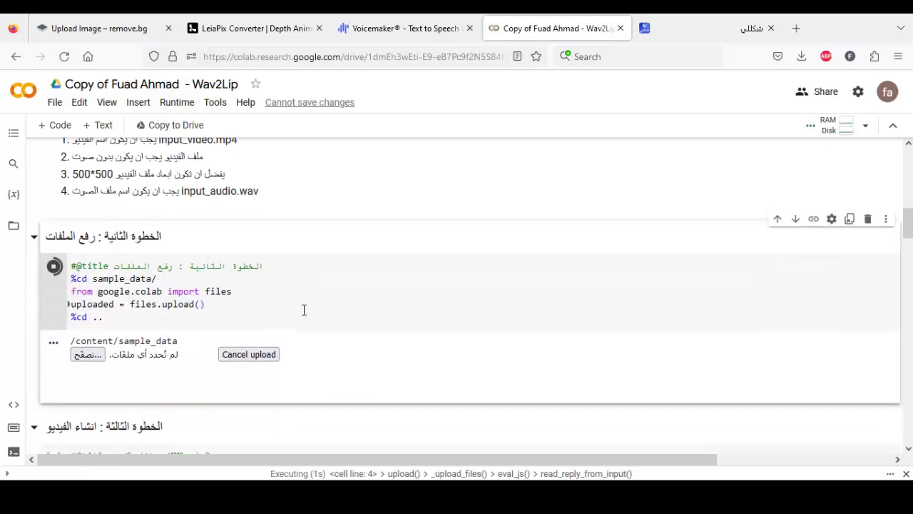
Step: Upload input_audio and input_video together from the desktop folder f through the upload cell
left_click(86, 360)
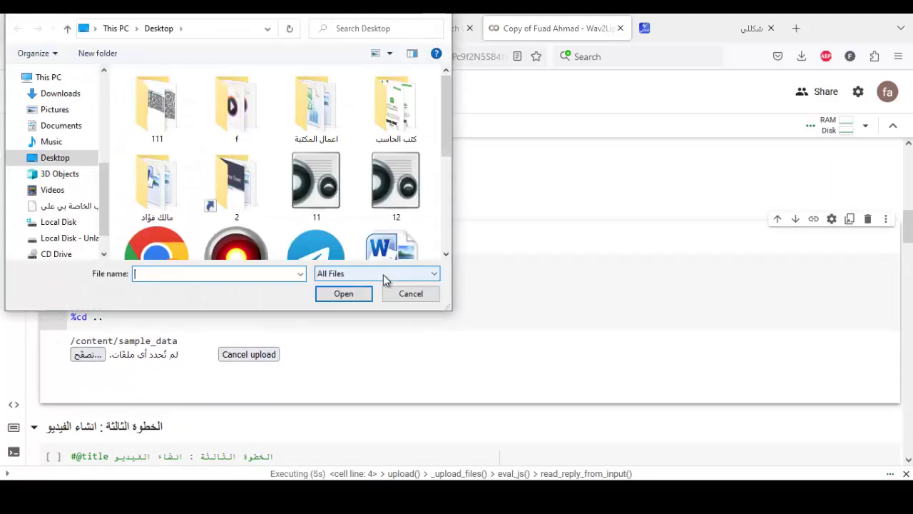
double_click(235, 111)
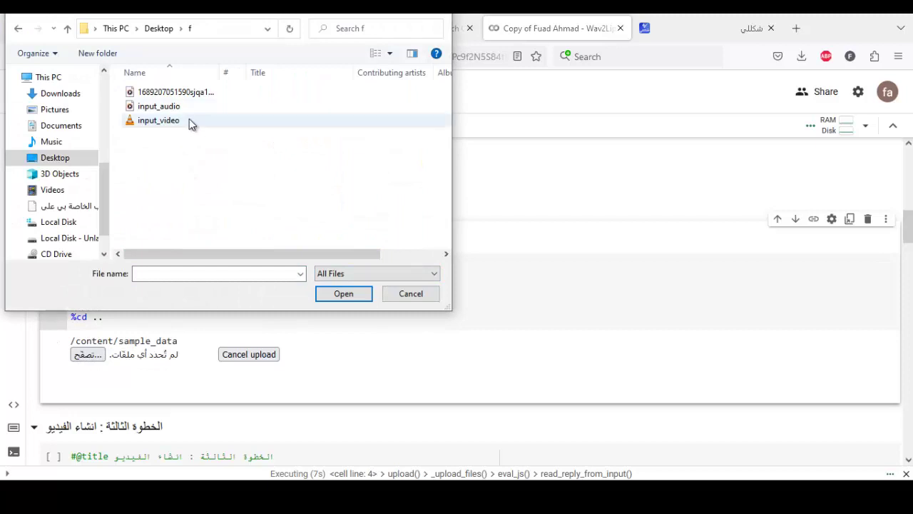
left_click(151, 107)
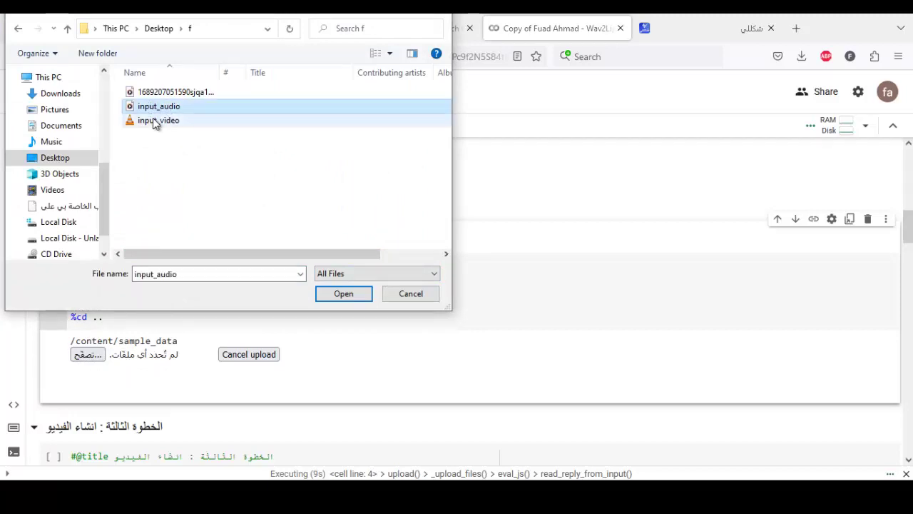
left_click(157, 121, "ctrl")
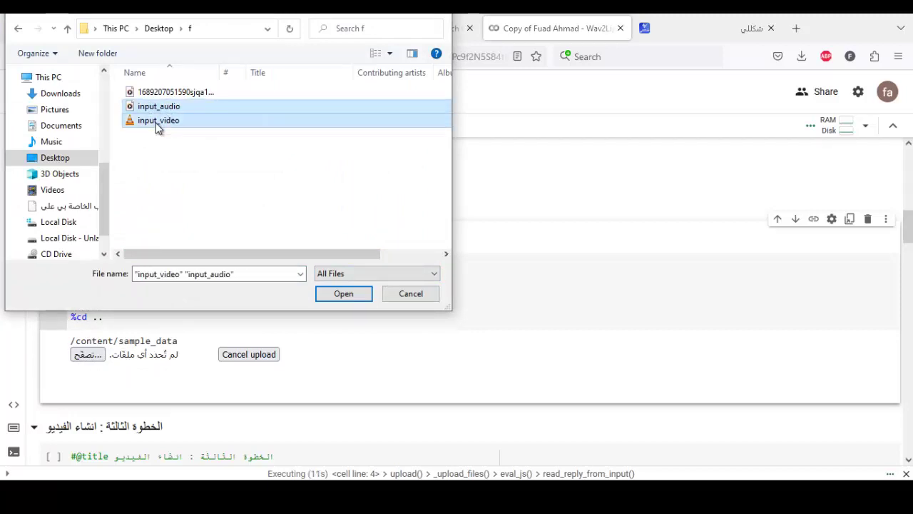
left_click(344, 297)
scroll(131, 206, "up", 2)
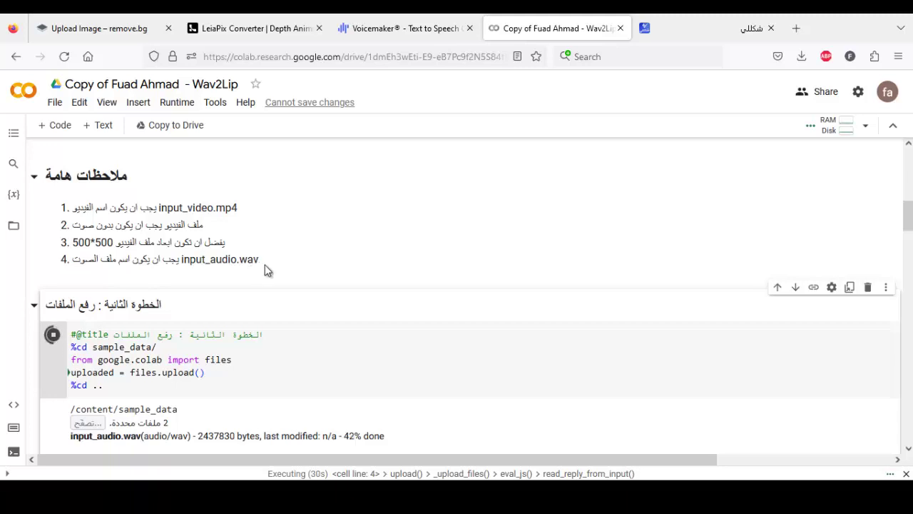
scroll(275, 265, "down", 1)
scroll(275, 261, "down", 3)
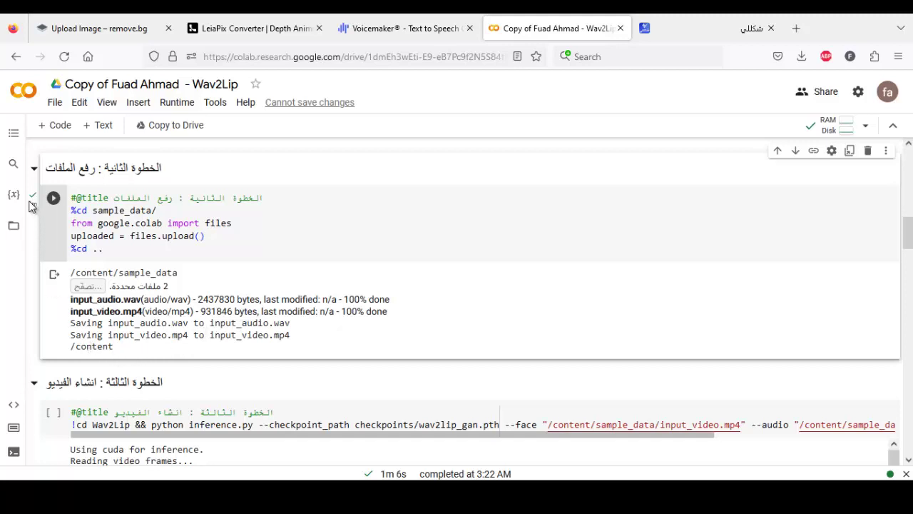
Step: Run the notebook's third-step cell to create the lip-synced video, and go through its output to the end
scroll(136, 207, "down", 3)
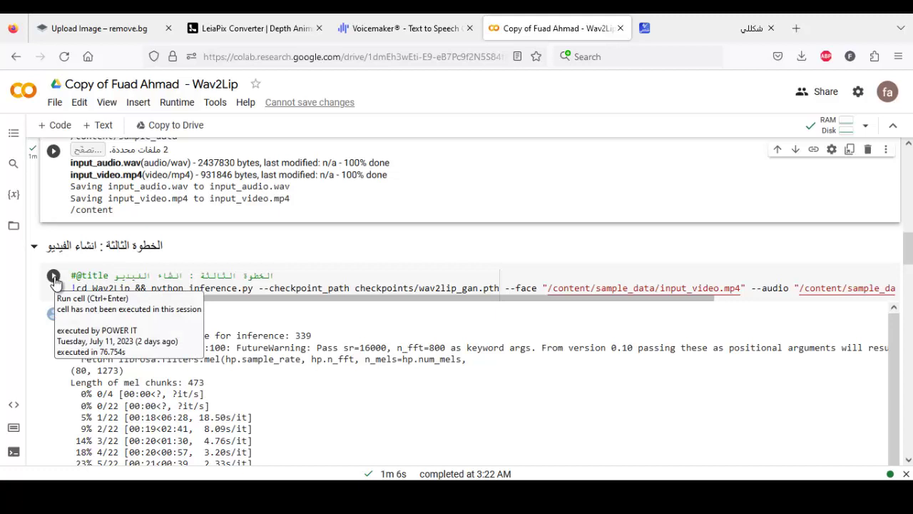
left_click(54, 278)
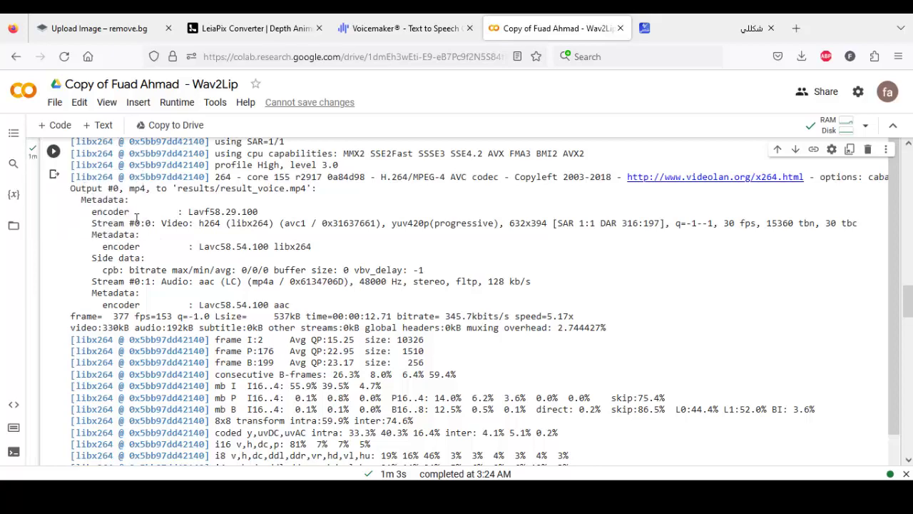
scroll(135, 221, "up", 3)
scroll(135, 221, "down", 2)
scroll(135, 221, "down", 10)
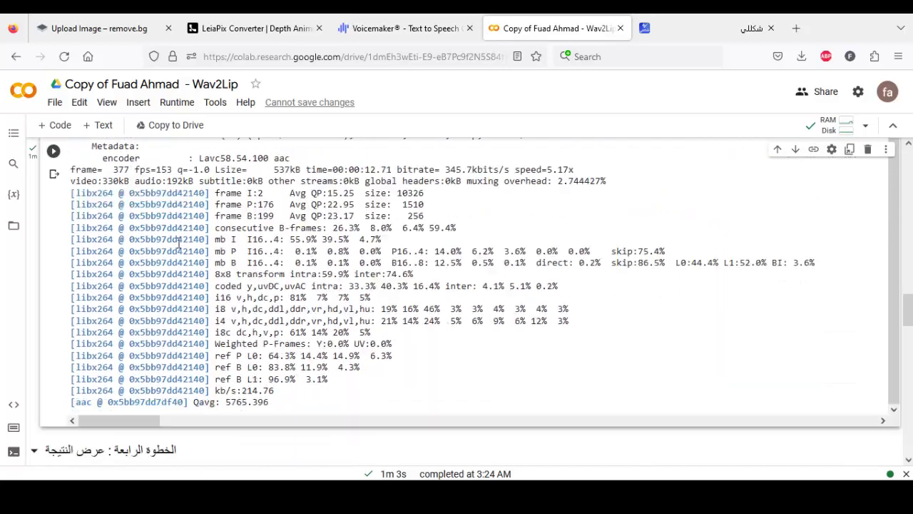